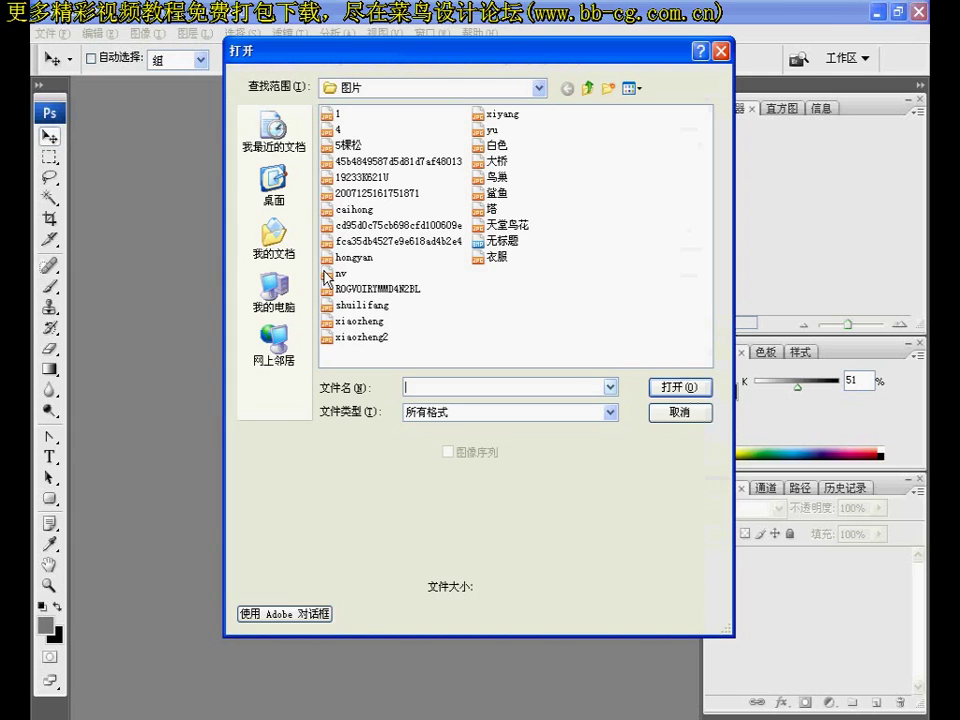
# Step: Open the 天堂鸟花 image from the 图片 folder and enlarge its document window so gray space surrounds the canvas
pyautogui.click(508, 226)
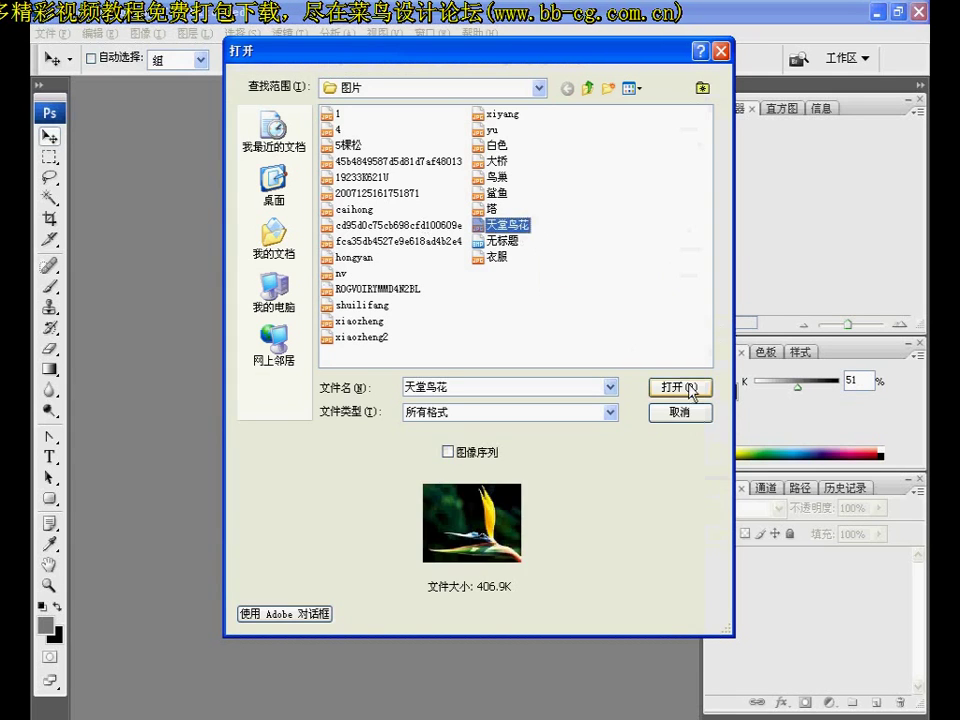
pyautogui.click(672, 387)
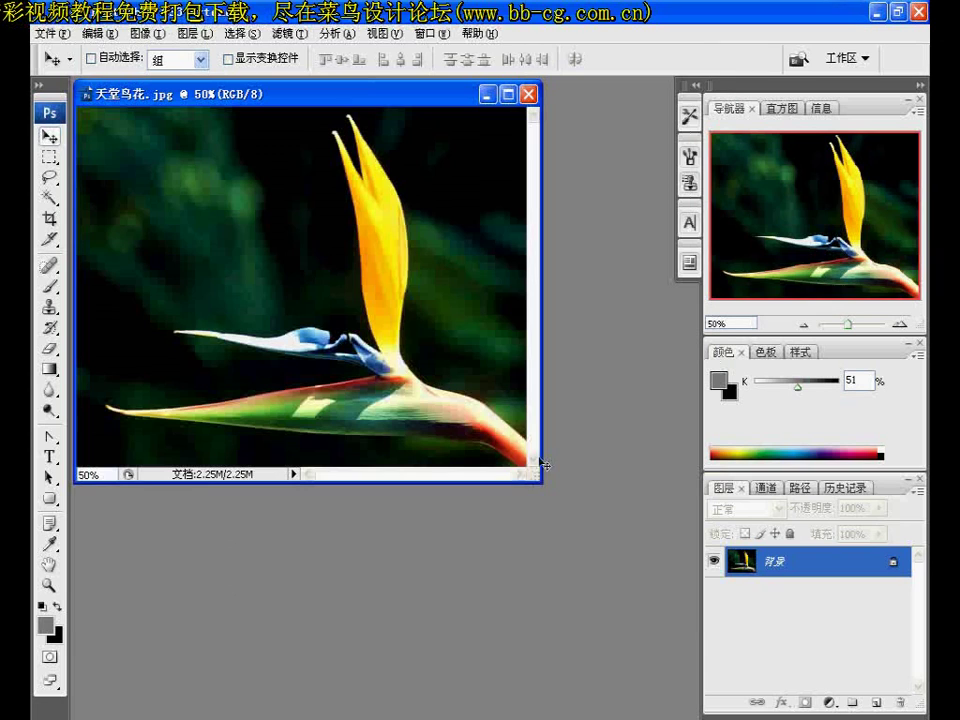
pyautogui.moveTo(541, 483); pyautogui.dragTo(650, 590)
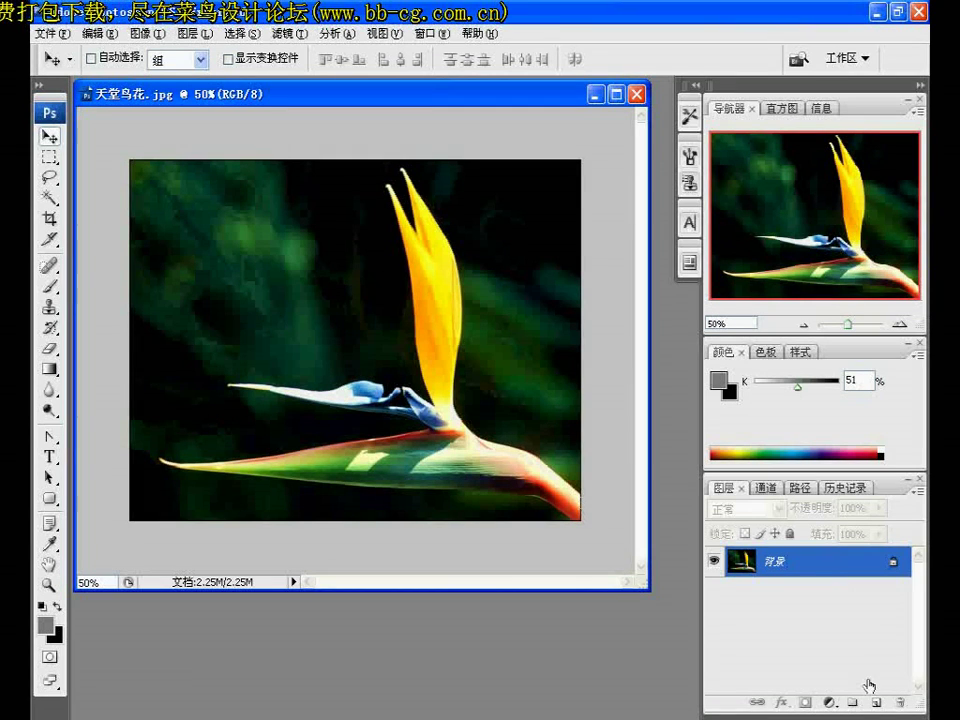
# Step: Convert the locked background into a regular layer and add a new empty layer above it
pyautogui.doubleClick(893, 563)
pyautogui.click(627, 226)
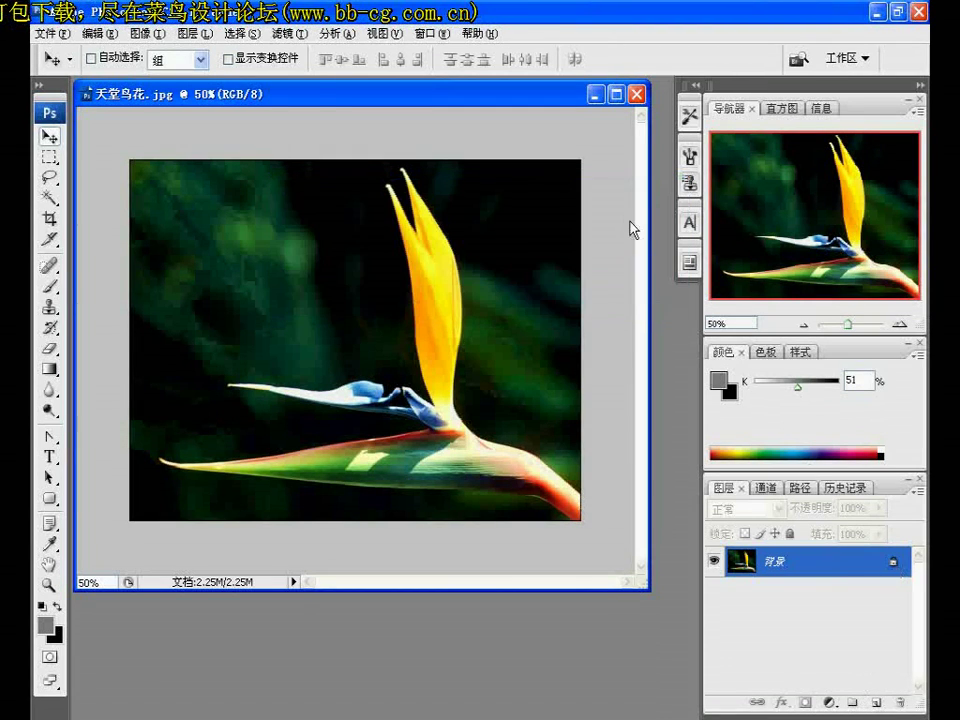
pyautogui.click(877, 703)
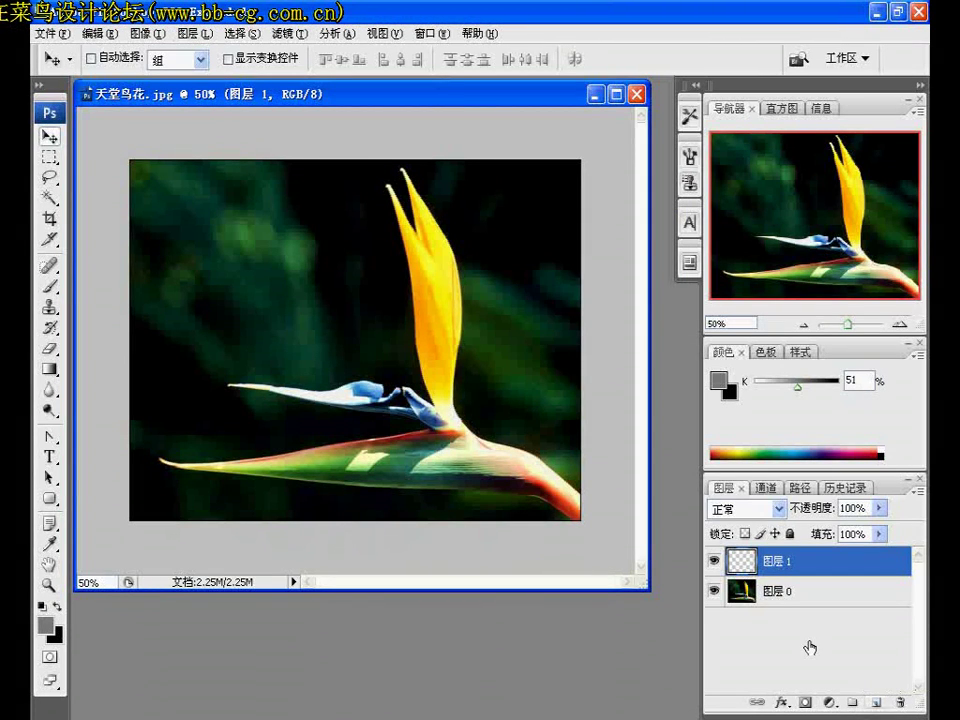
# Step: Confirm 7e7e7e gray as the foreground colour and fill the new empty layer with it
pyautogui.click(46, 625)
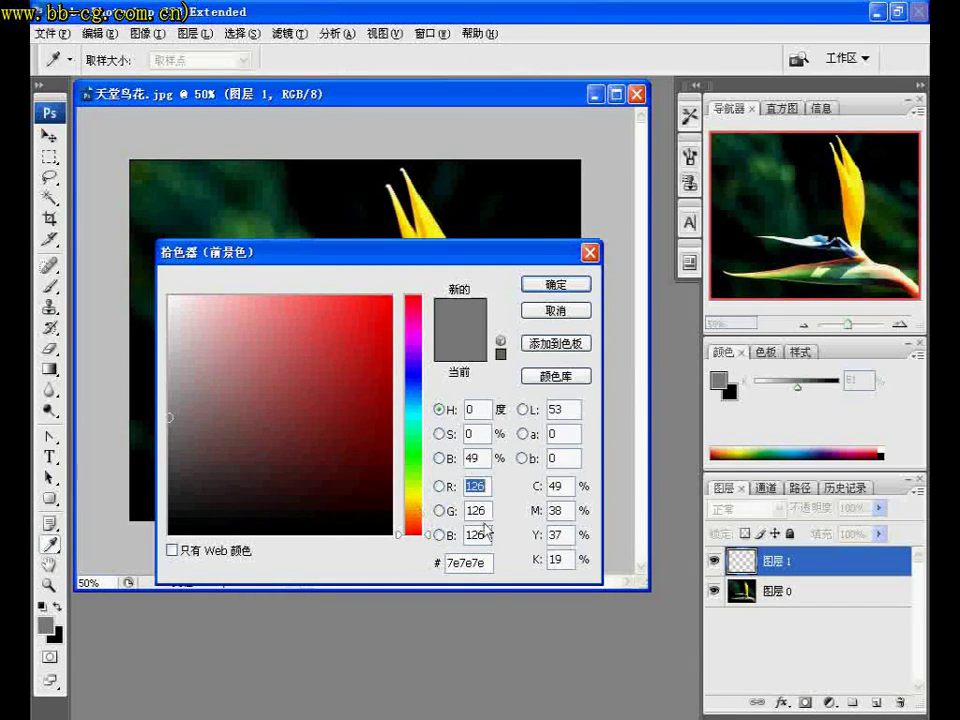
pyautogui.moveTo(489, 562); pyautogui.dragTo(449, 561)
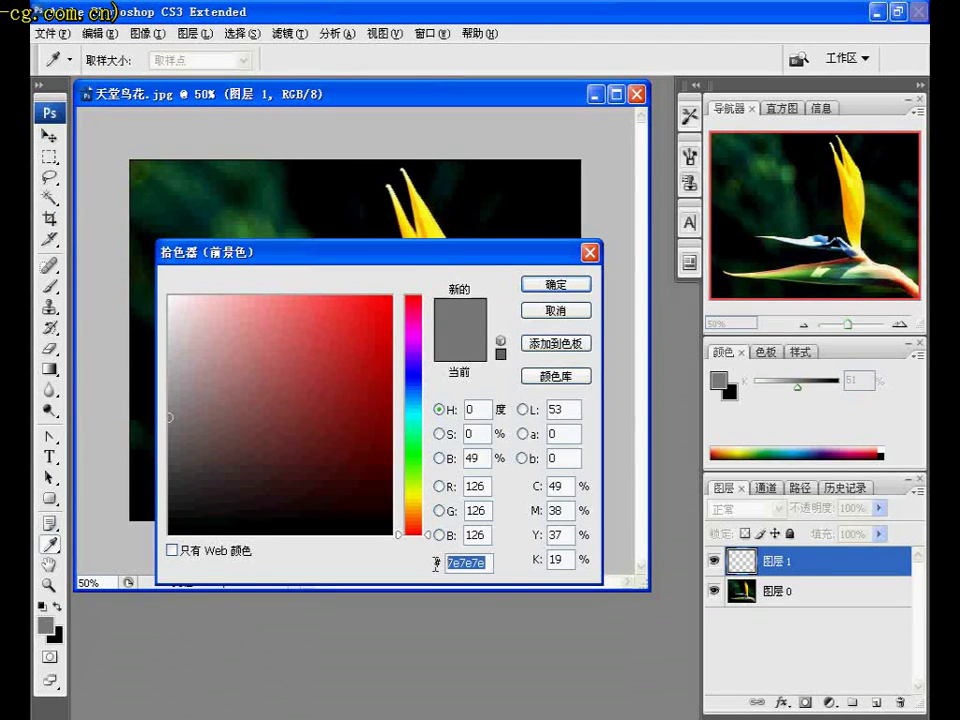
pyautogui.click(461, 564)
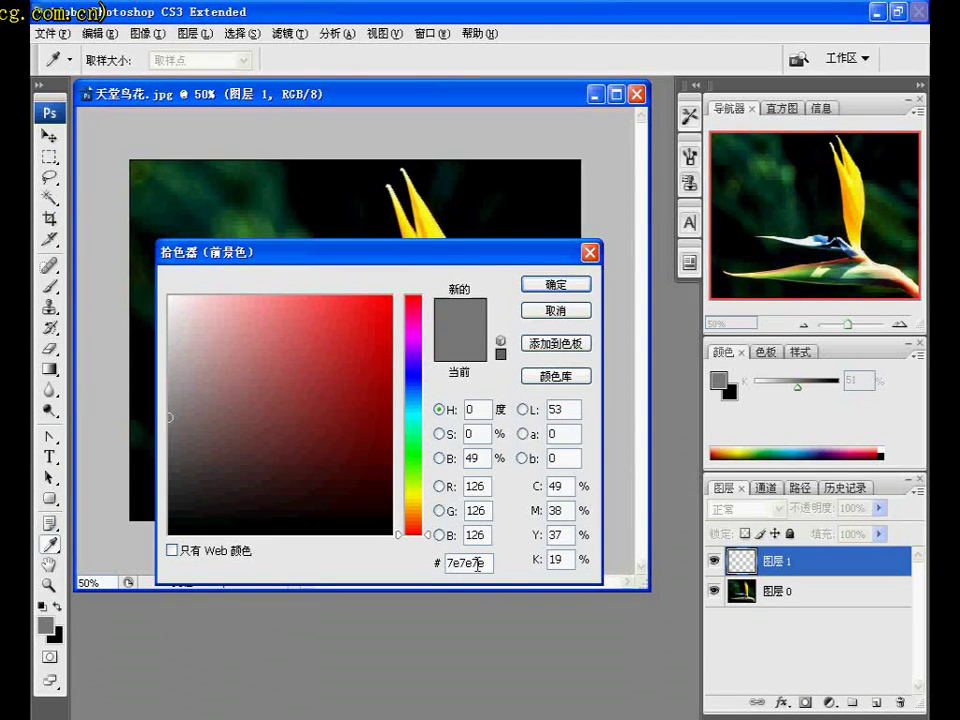
pyautogui.moveTo(484, 568); pyautogui.dragTo(435, 553)
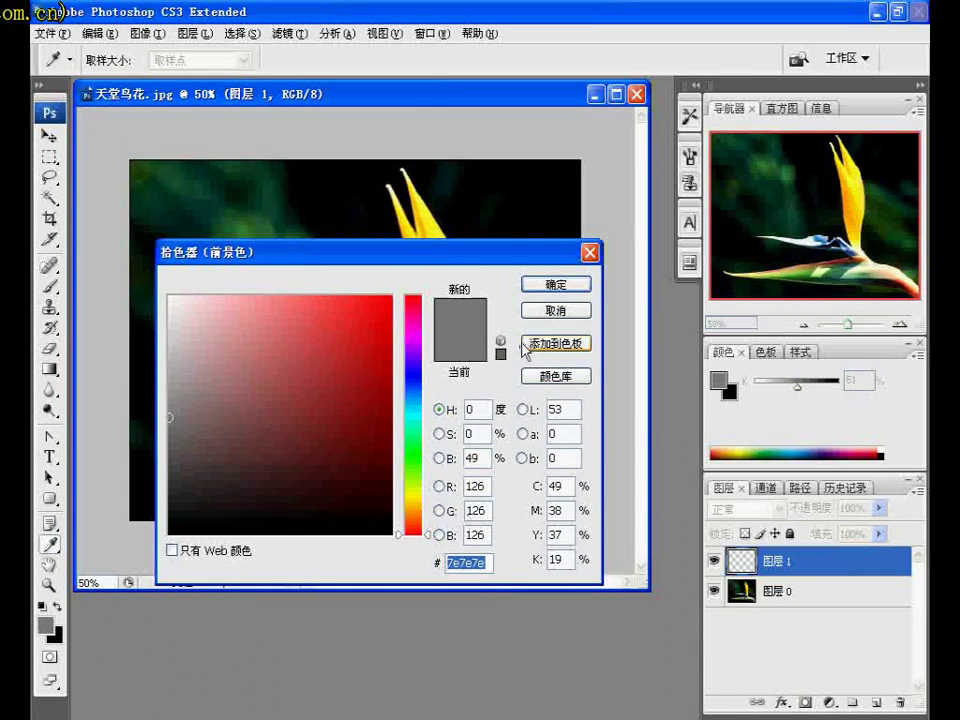
pyautogui.click(556, 283)
pyautogui.press('v')
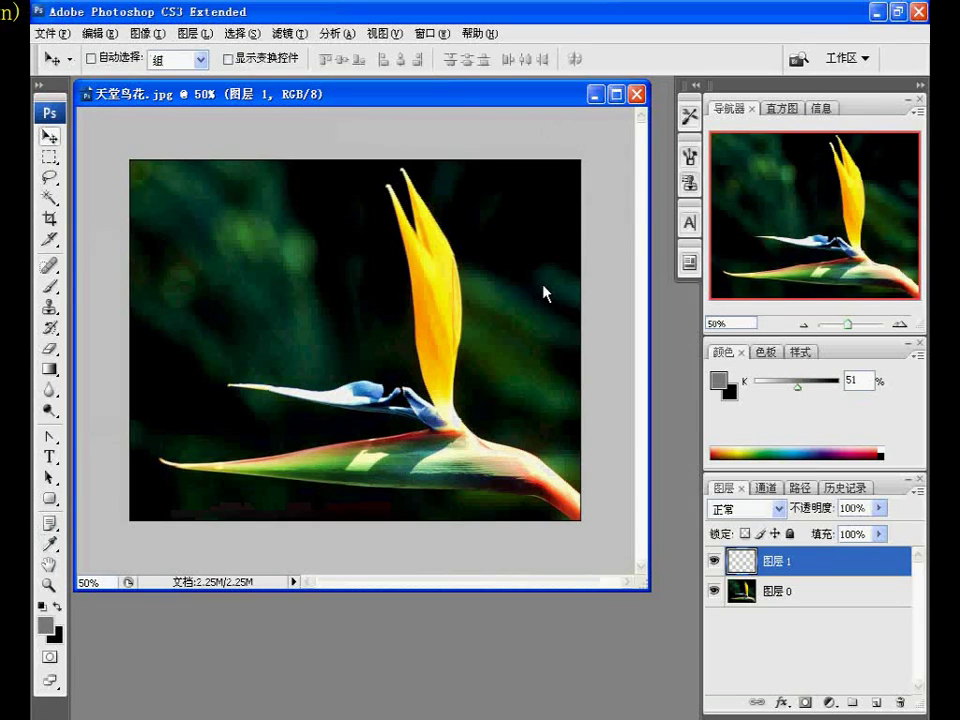
pyautogui.hotkey('alt', 'BackSpace')
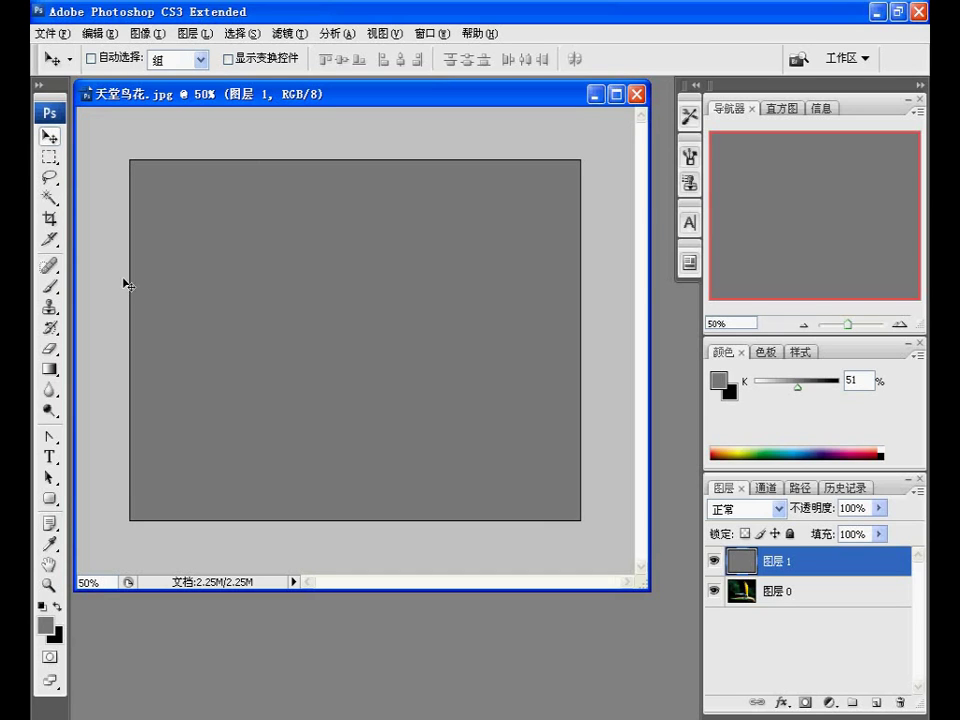
# Step: Set up the History Art Brush (历史记录艺术画笔) with an 11 px brush diameter and a 500 px area
pyautogui.click(55, 333)
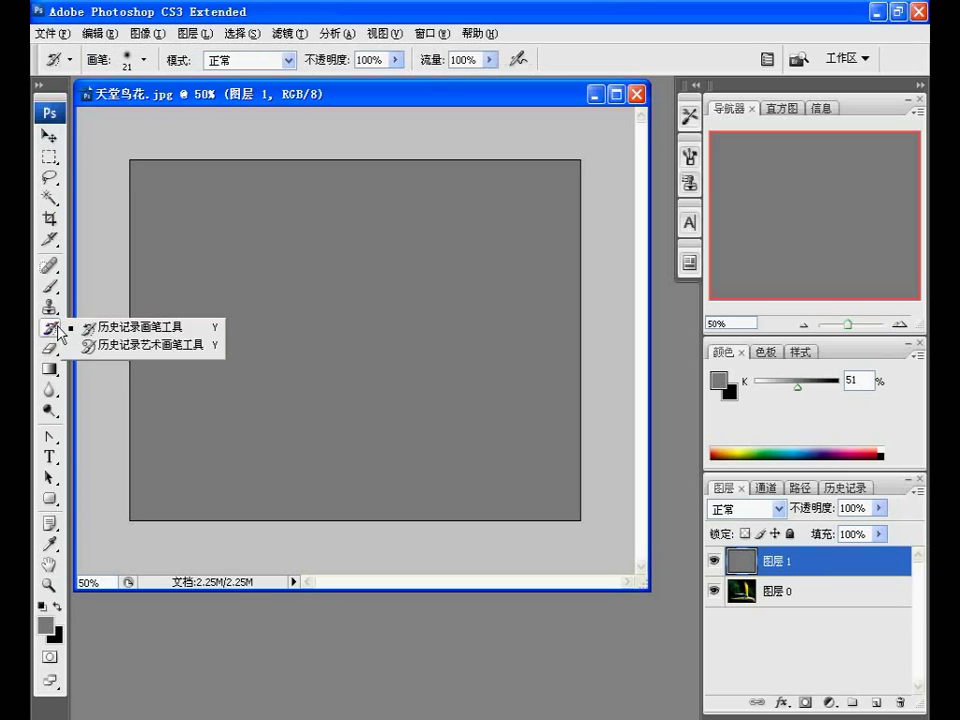
pyautogui.click(167, 358)
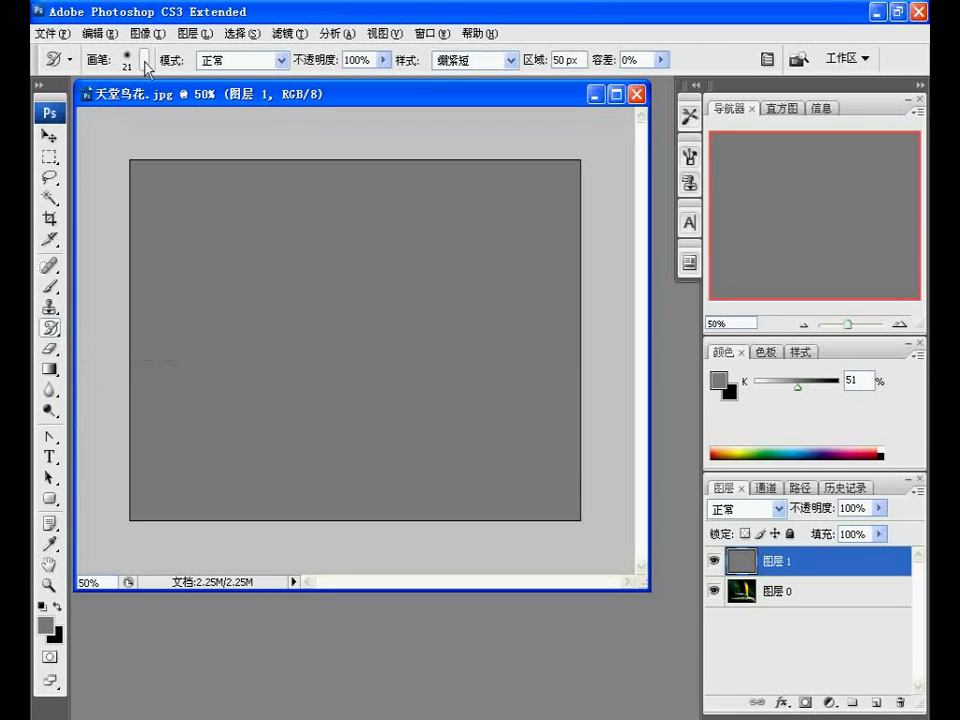
pyautogui.click(145, 60)
pyautogui.moveTo(68, 114); pyautogui.dragTo(67, 117)
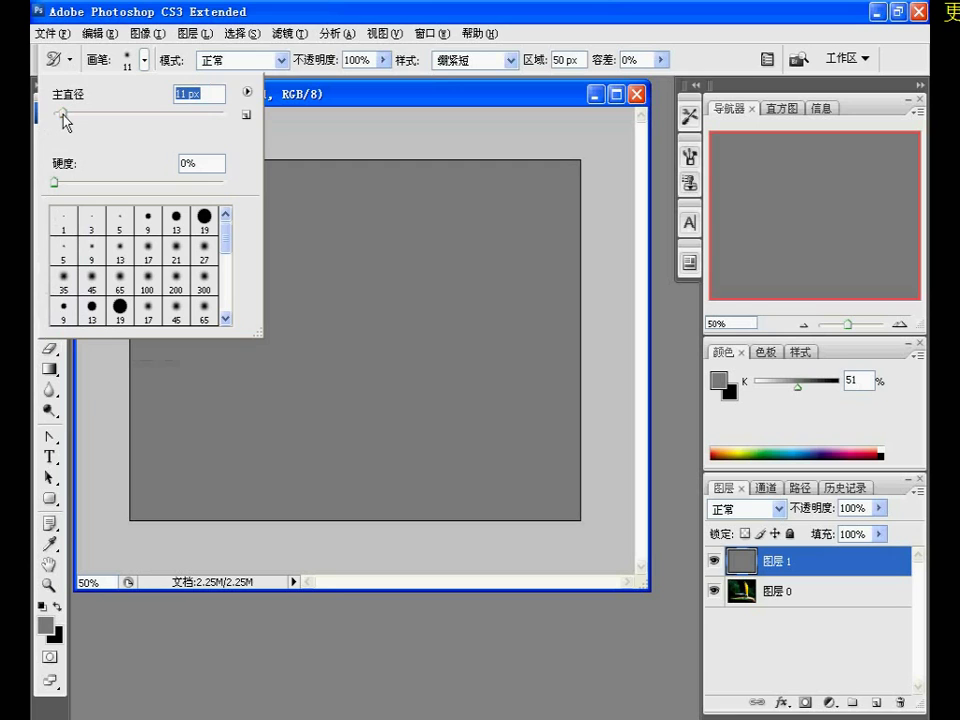
pyautogui.scroll(-6, 170, 200)
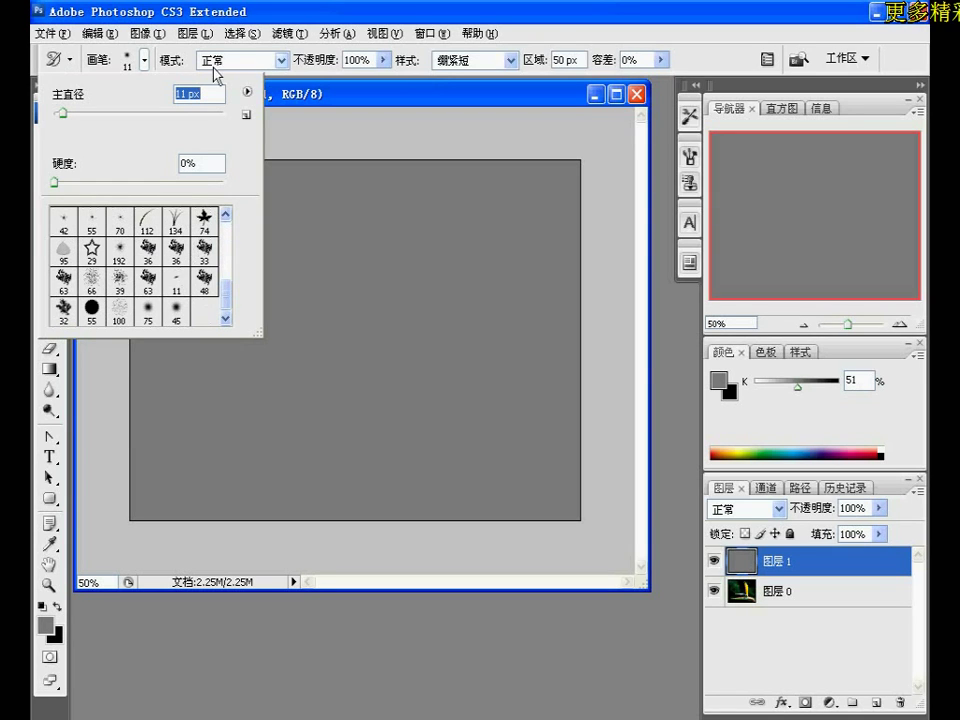
pyautogui.click(145, 61)
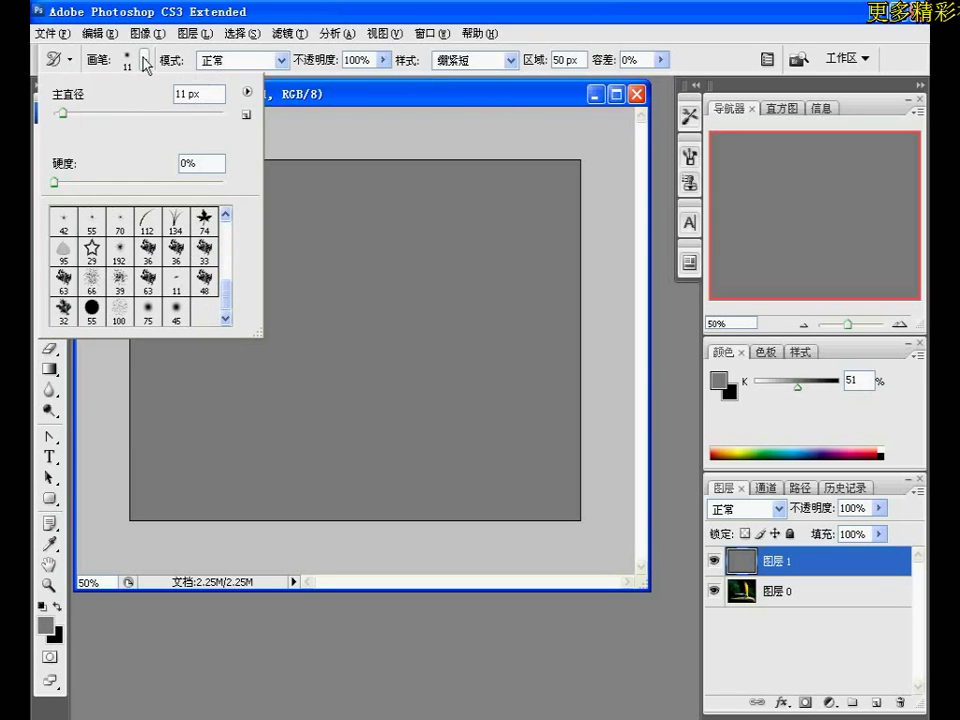
pyautogui.click(144, 61)
pyautogui.click(559, 60)
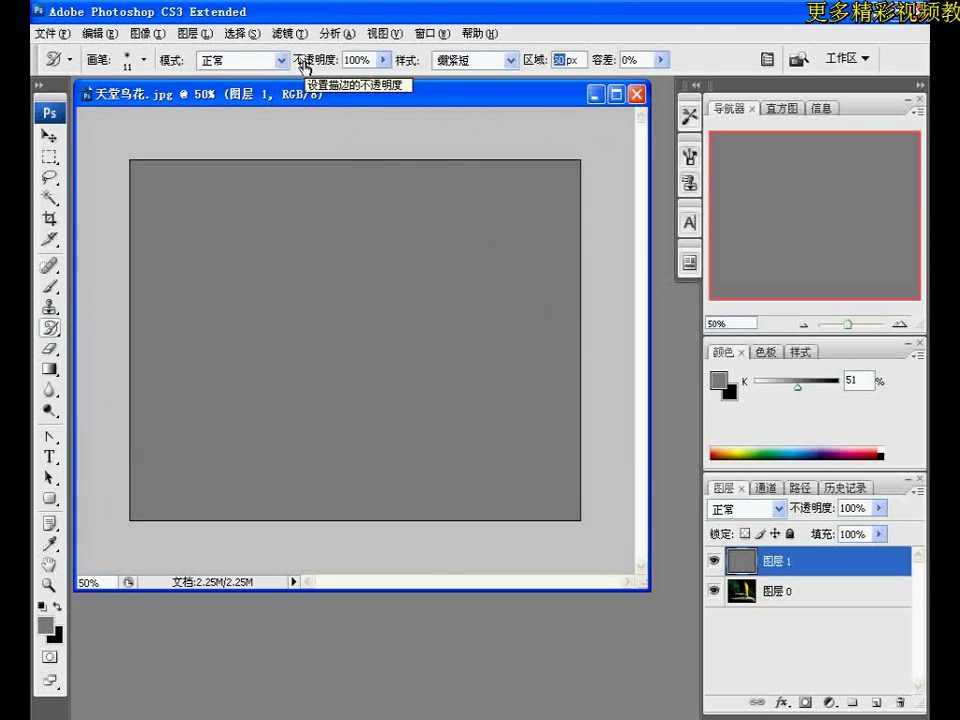
pyautogui.write('500')
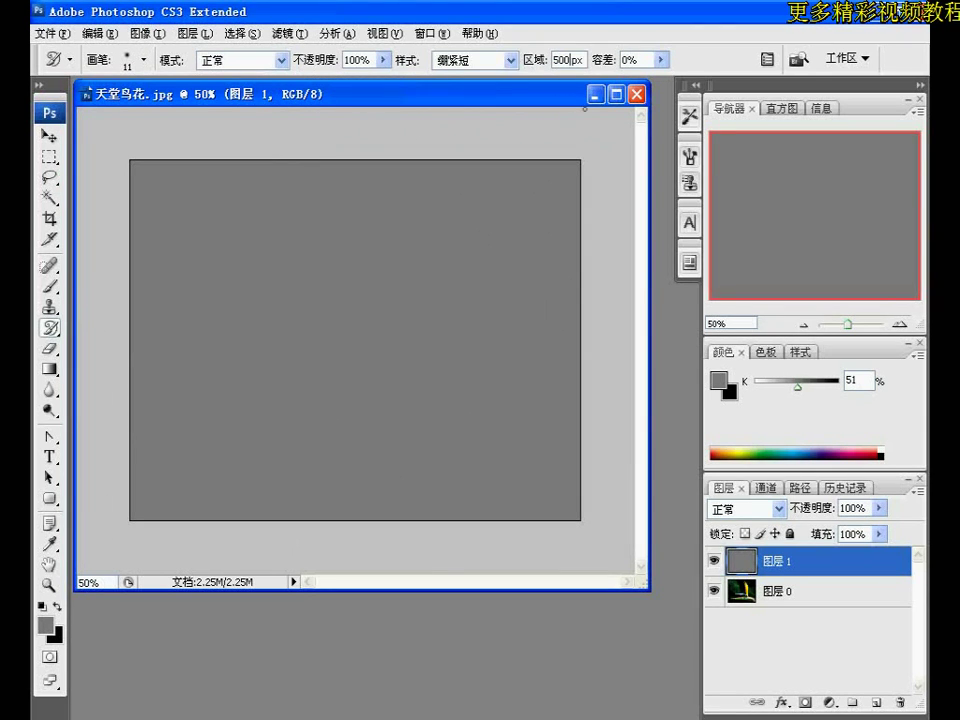
pyautogui.press('Return')
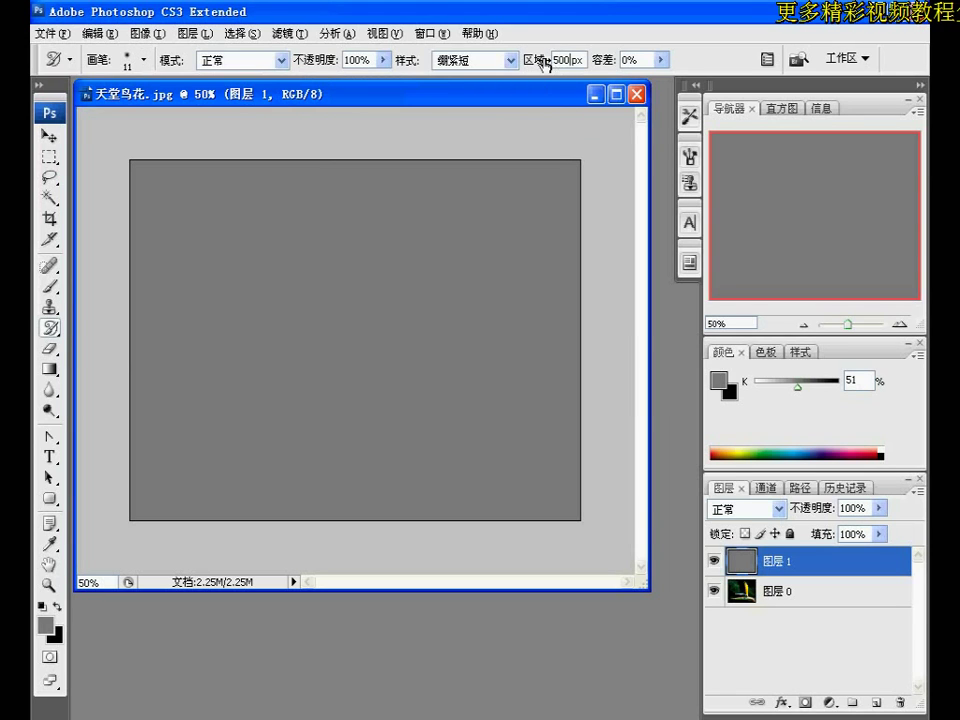
# Step: Paint over the whole gray layer with the History Art Brush, then hide and show the layer to compare with the original
pyautogui.click(409, 208)
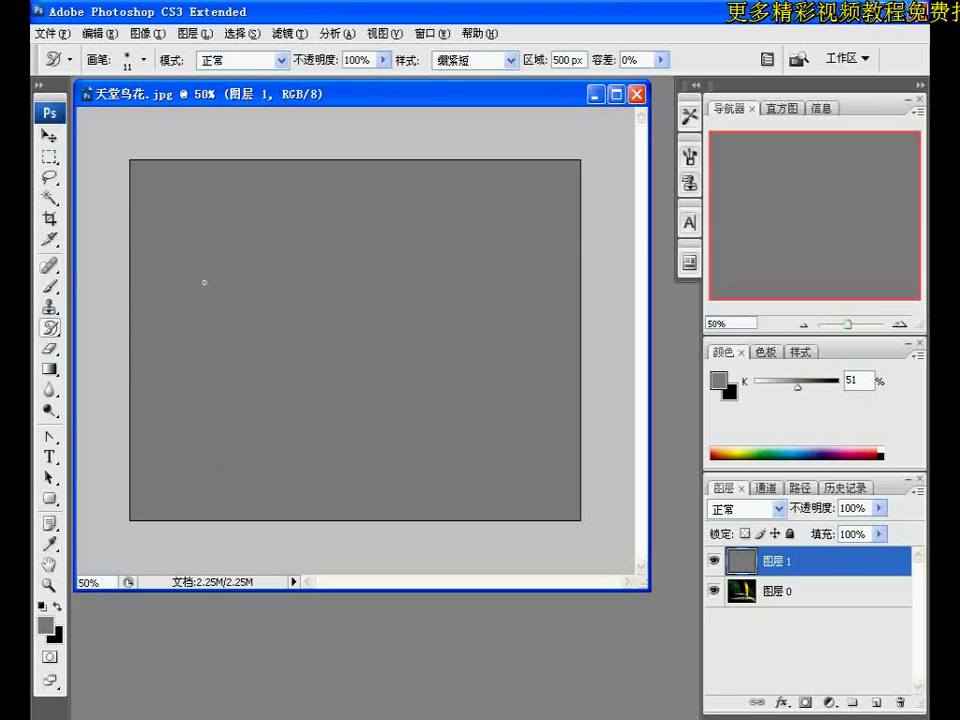
pyautogui.moveTo(214, 215)
pyautogui.mouseDown()
pyautogui.moveTo(189, 300)
pyautogui.moveTo(253, 381)
pyautogui.moveTo(354, 392)
pyautogui.moveTo(335, 430)
pyautogui.moveTo(380, 400)
pyautogui.moveTo(430, 326)
pyautogui.moveTo(400, 300)
pyautogui.moveTo(300, 380)
pyautogui.moveTo(340, 170)
pyautogui.moveTo(264, 477)
pyautogui.moveTo(320, 300)
pyautogui.moveTo(400, 360)
pyautogui.moveTo(190, 345)
pyautogui.moveTo(420, 375)
pyautogui.moveTo(395, 135)
pyautogui.moveTo(425, 225)
pyautogui.moveTo(180, 160)
pyautogui.moveTo(420, 190)
pyautogui.moveTo(290, 145)
pyautogui.moveTo(160, 240)
pyautogui.moveTo(300, 135)
pyautogui.moveTo(258, 228)
pyautogui.moveTo(325, 162)
pyautogui.mouseUp()
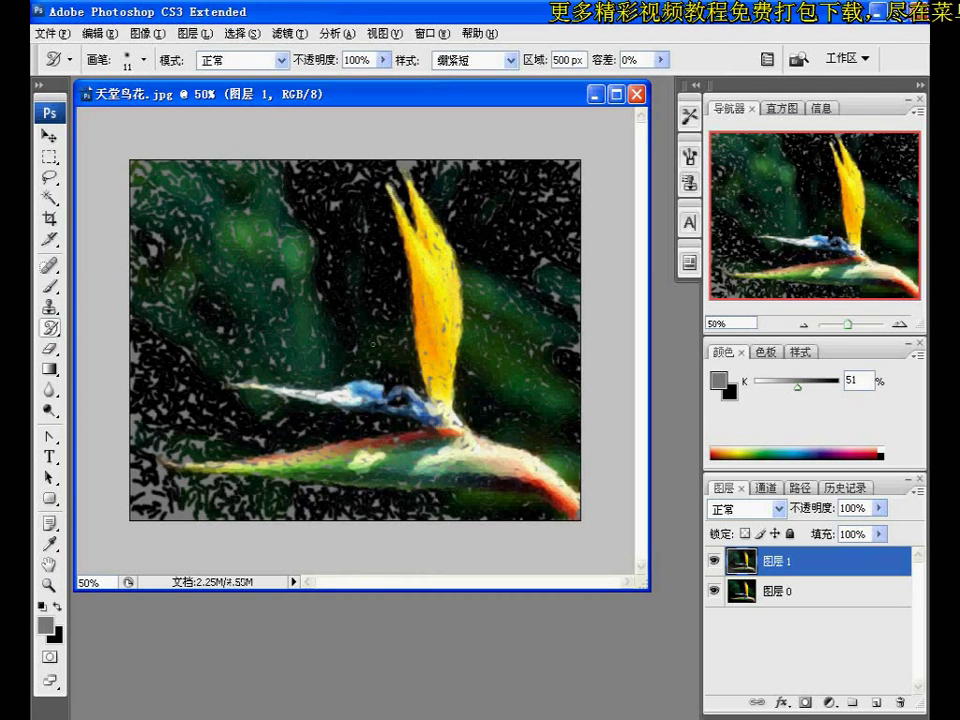
pyautogui.moveTo(268, 384)
pyautogui.mouseDown()
pyautogui.moveTo(205, 400)
pyautogui.moveTo(235, 375)
pyautogui.moveTo(320, 350)
pyautogui.moveTo(464, 374)
pyautogui.moveTo(190, 220)
pyautogui.moveTo(270, 350)
pyautogui.moveTo(400, 200)
pyautogui.moveTo(240, 335)
pyautogui.mouseUp()
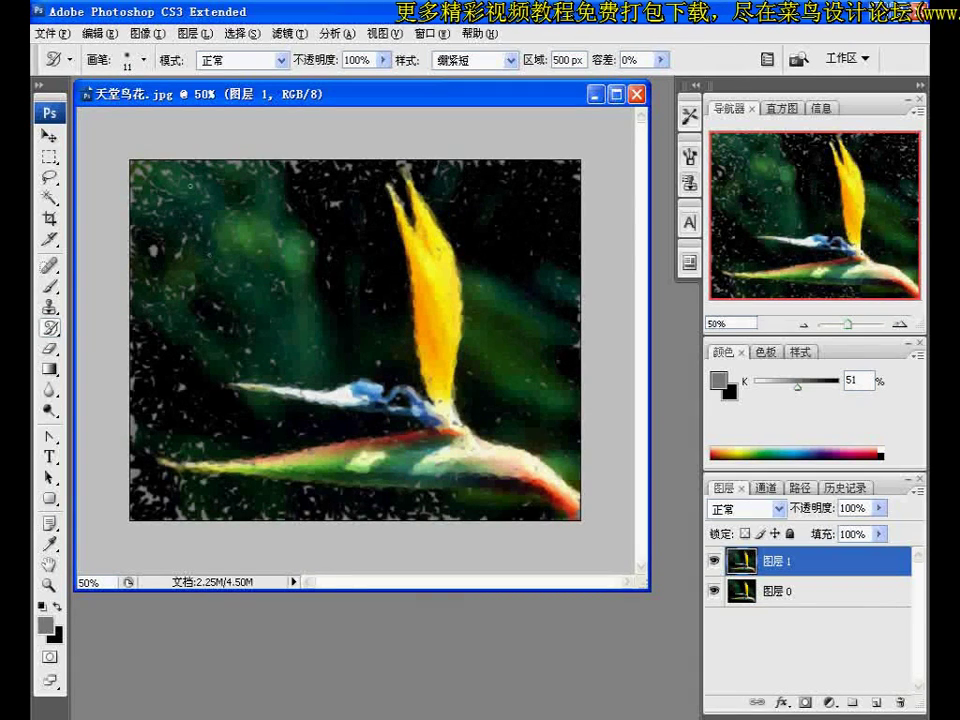
pyautogui.click(714, 561)
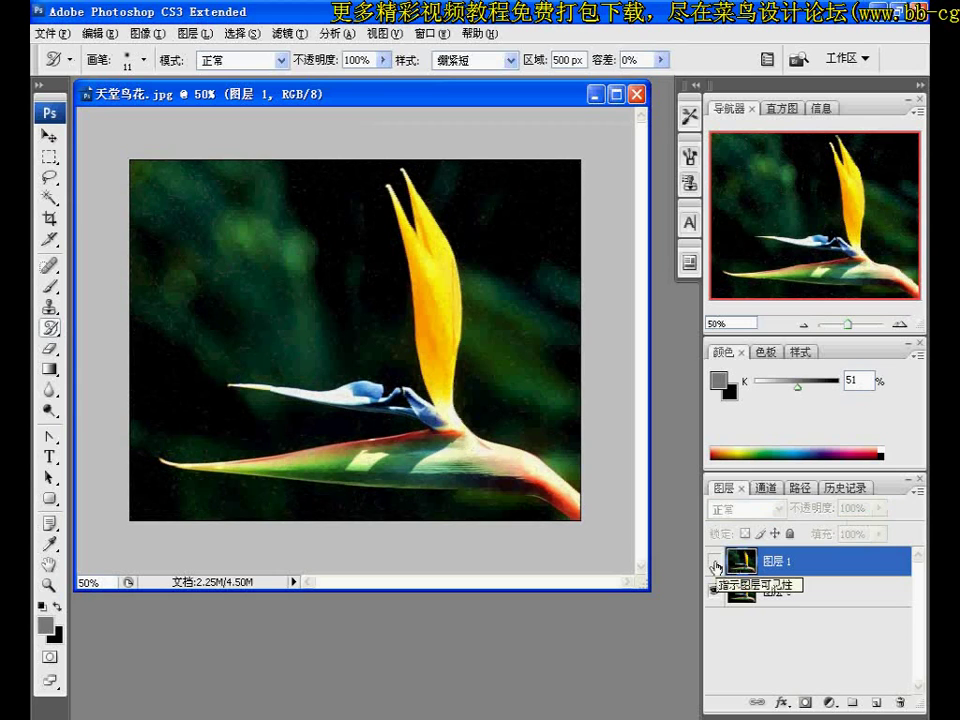
pyautogui.click(714, 563)
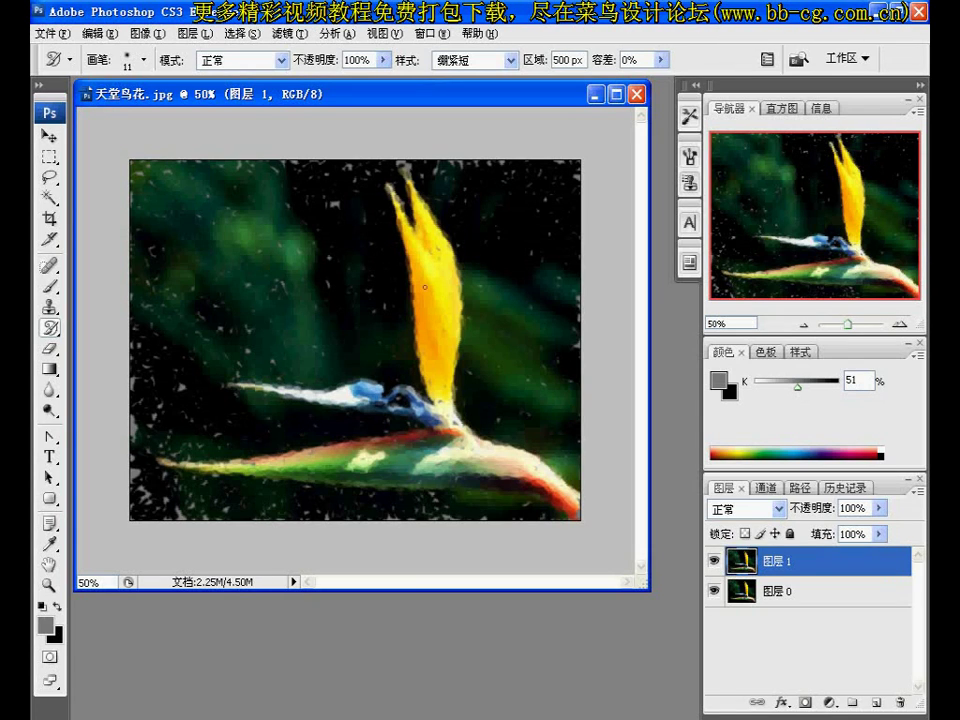
# Step: Duplicate the painted layer and set the copy's blend mode to Hard Light (强光)
pyautogui.hotkey('ctrl', 'j')
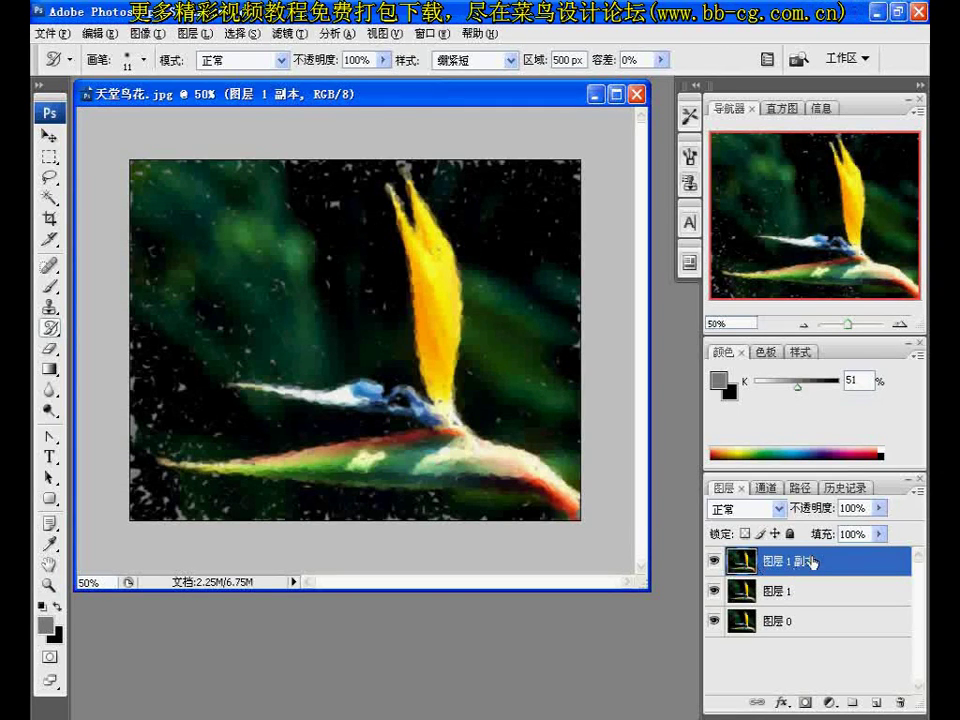
pyautogui.click(778, 509)
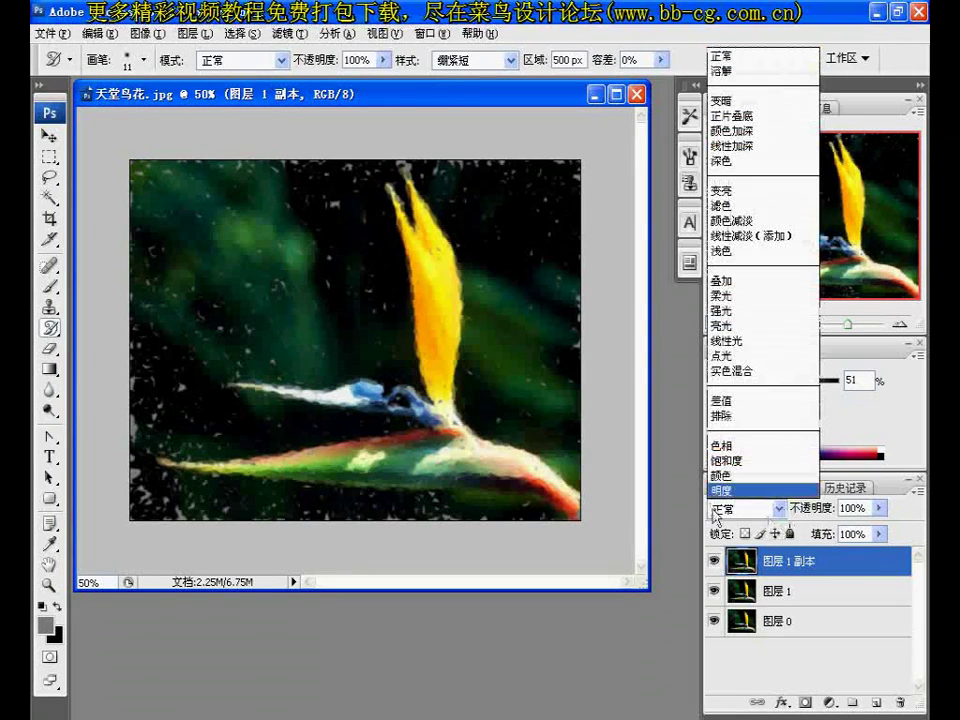
pyautogui.click(760, 310)
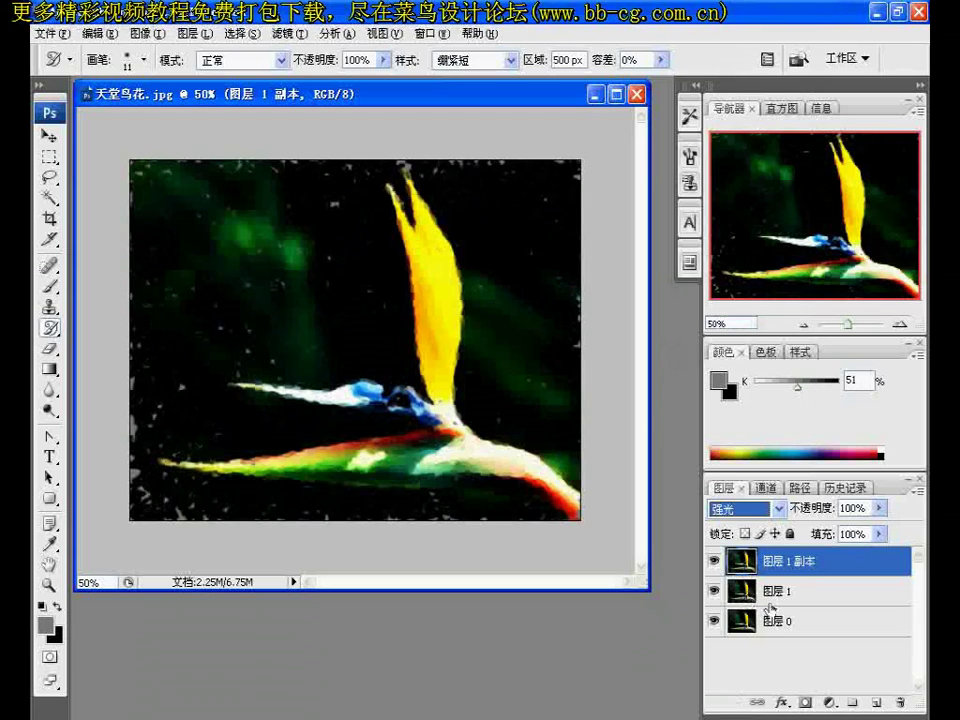
# Step: Try out other blend modes on the duplicated layer, including Hard Mix (实色混合) and Saturation (饱和度)
pyautogui.click(779, 509)
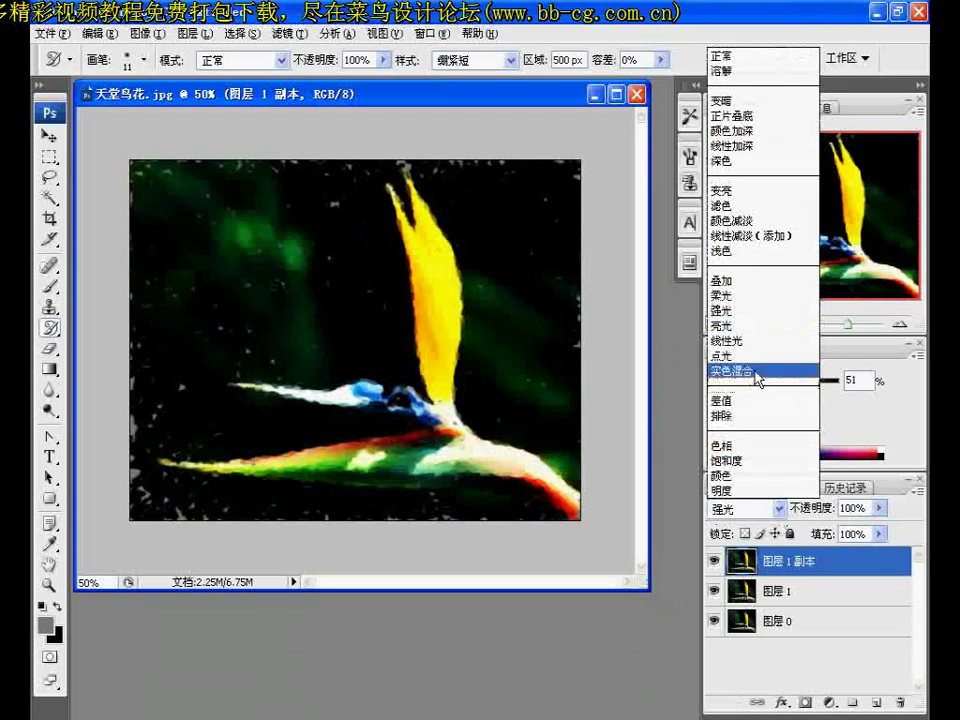
pyautogui.click(757, 372)
pyautogui.press('Up')
pyautogui.press('Up')
pyautogui.press('Up')
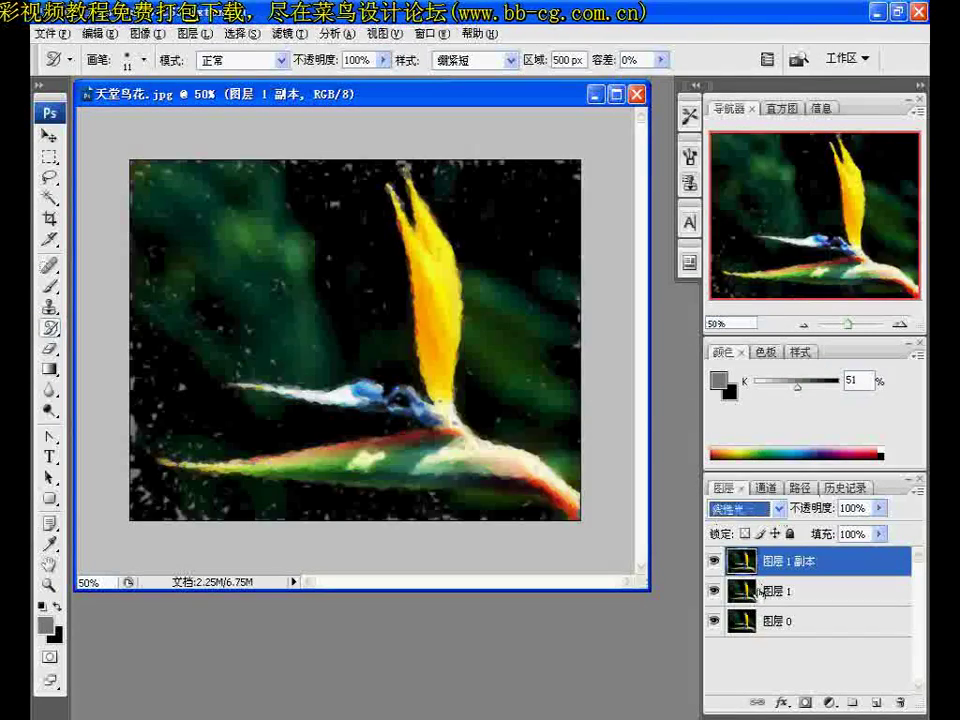
pyautogui.press('Down')
pyautogui.press('Down')
pyautogui.press('Down')
pyautogui.press('Down')
pyautogui.press('Down')
pyautogui.press('Down')
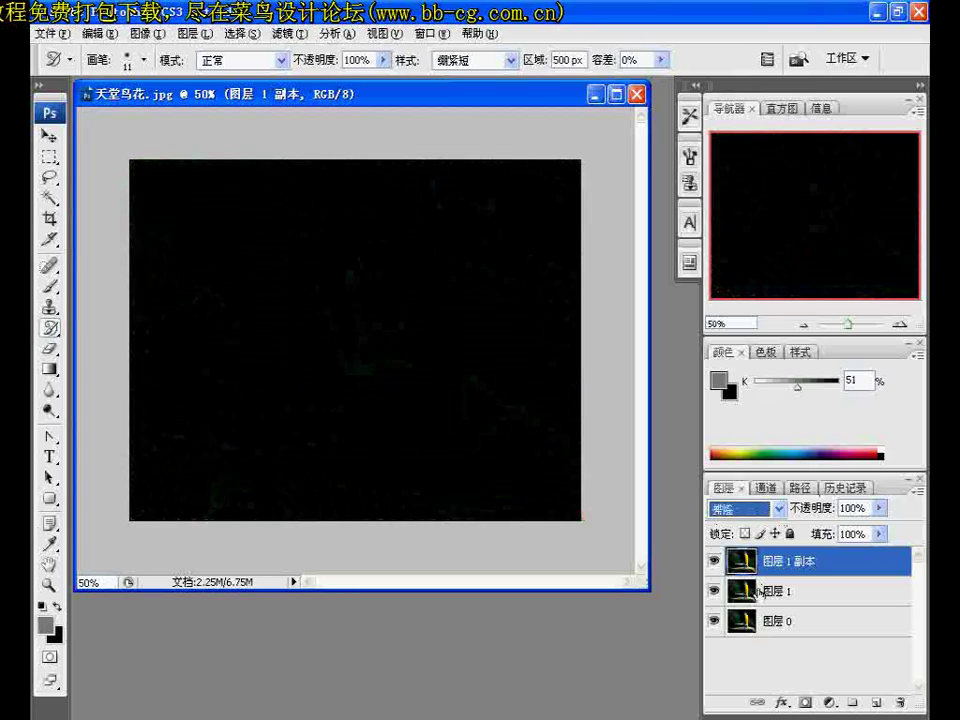
pyautogui.press('Down')
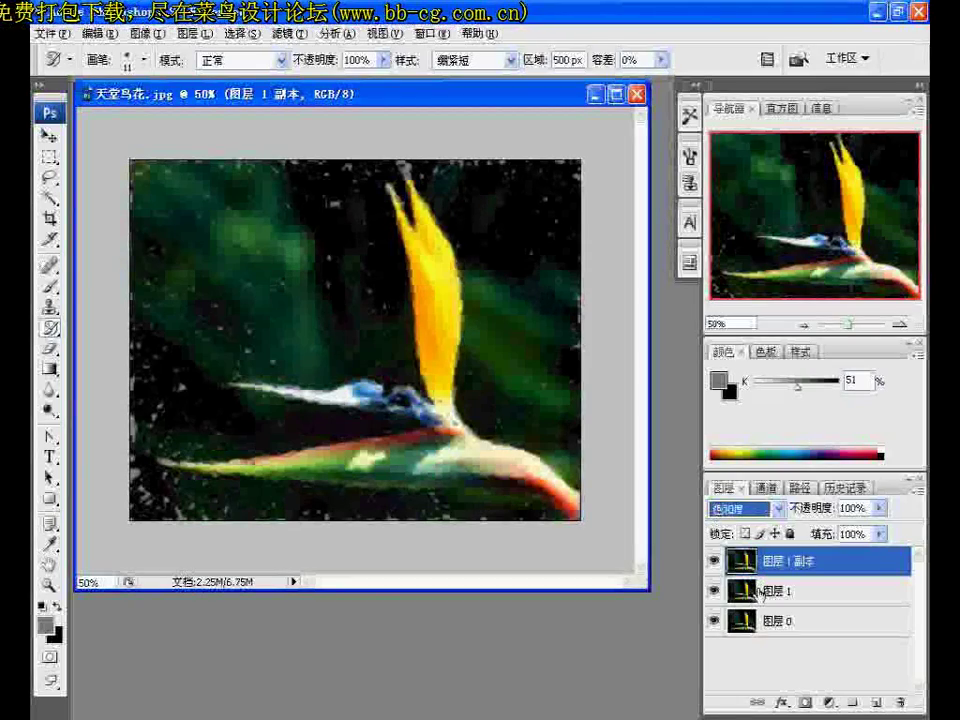
# Step: Set the duplicated layer to Hard Light (强光) blending at 50% opacity
pyautogui.click(779, 509)
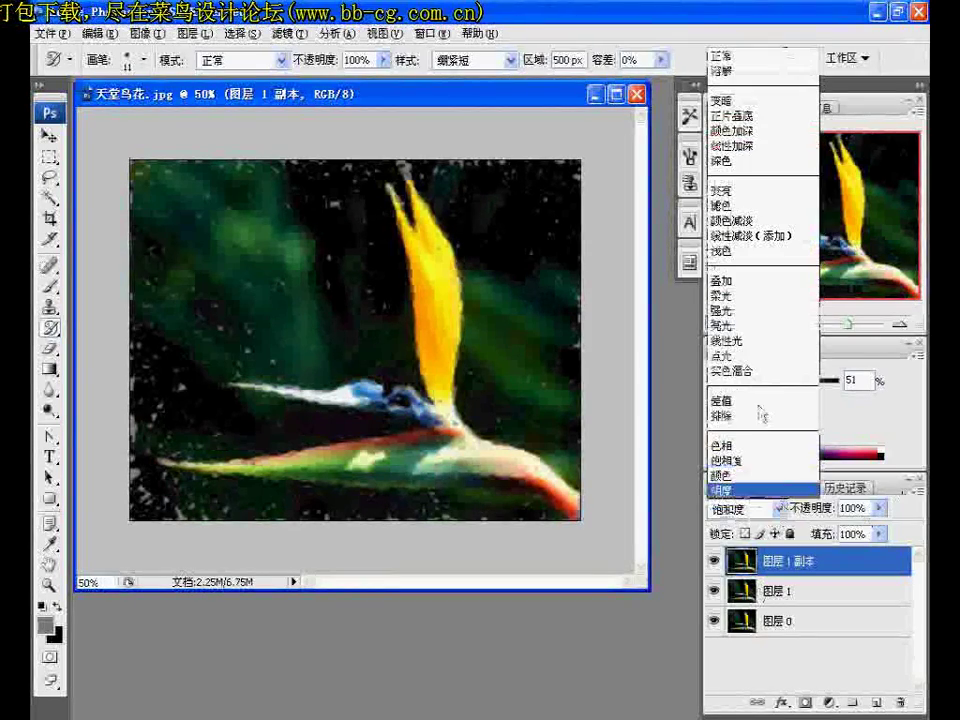
pyautogui.click(745, 308)
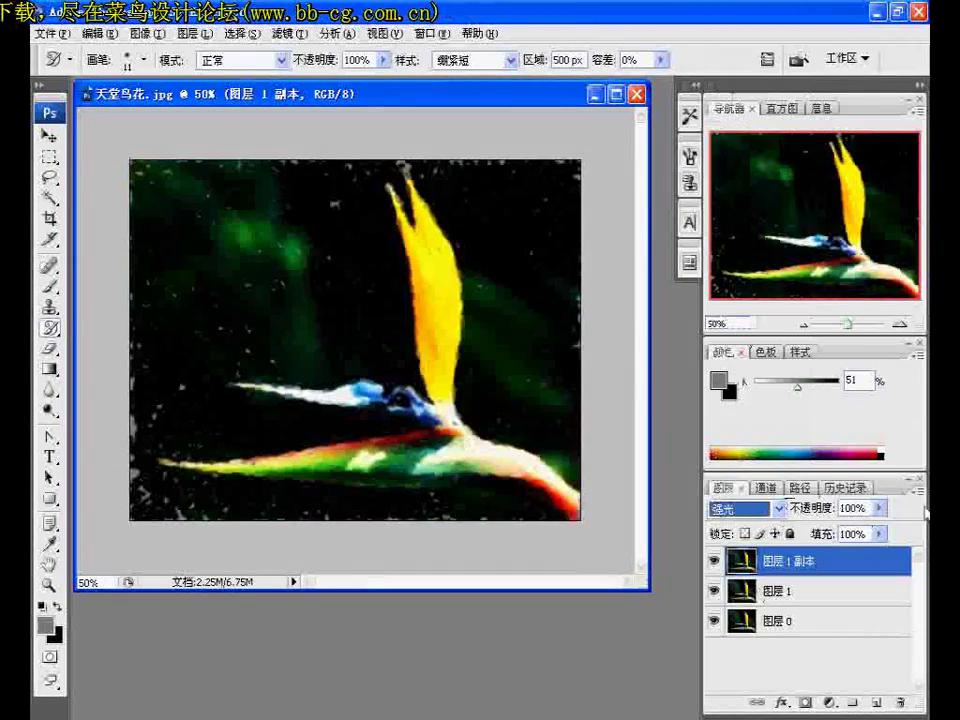
pyautogui.click(880, 508)
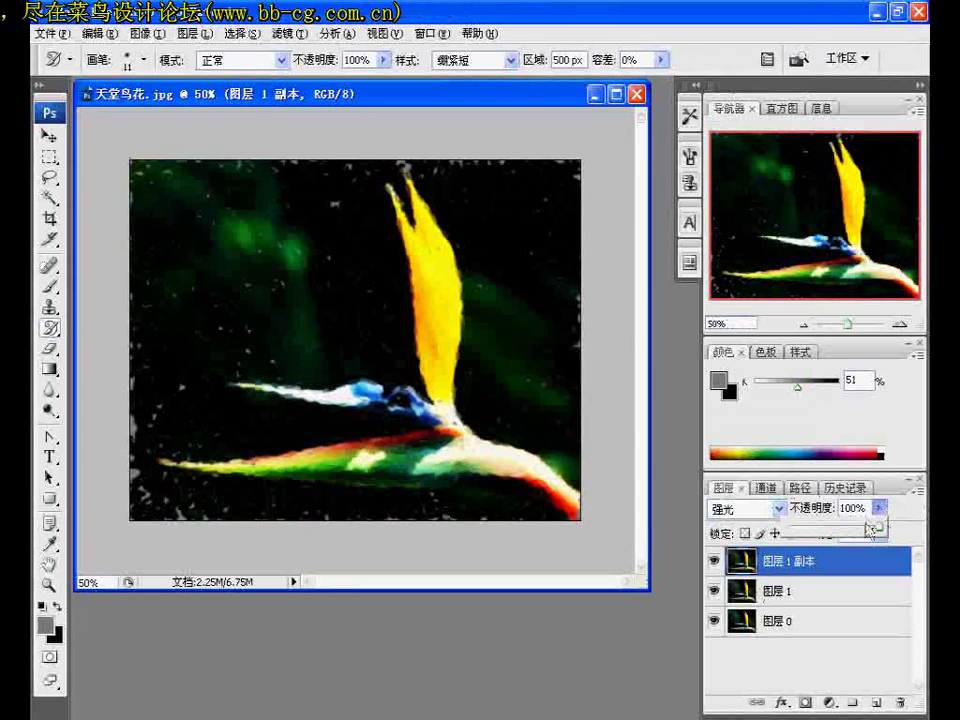
pyautogui.moveTo(874, 527); pyautogui.dragTo(840, 529)
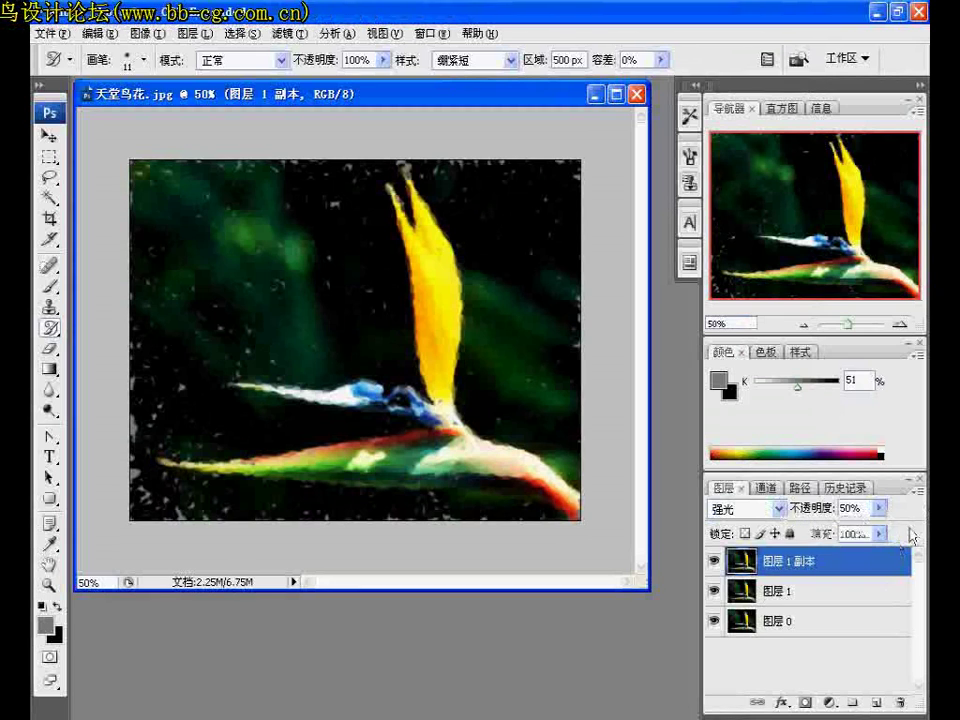
# Step: Delete the painted layer and its duplicate, leaving only the original photo layer
pyautogui.click(740, 593)
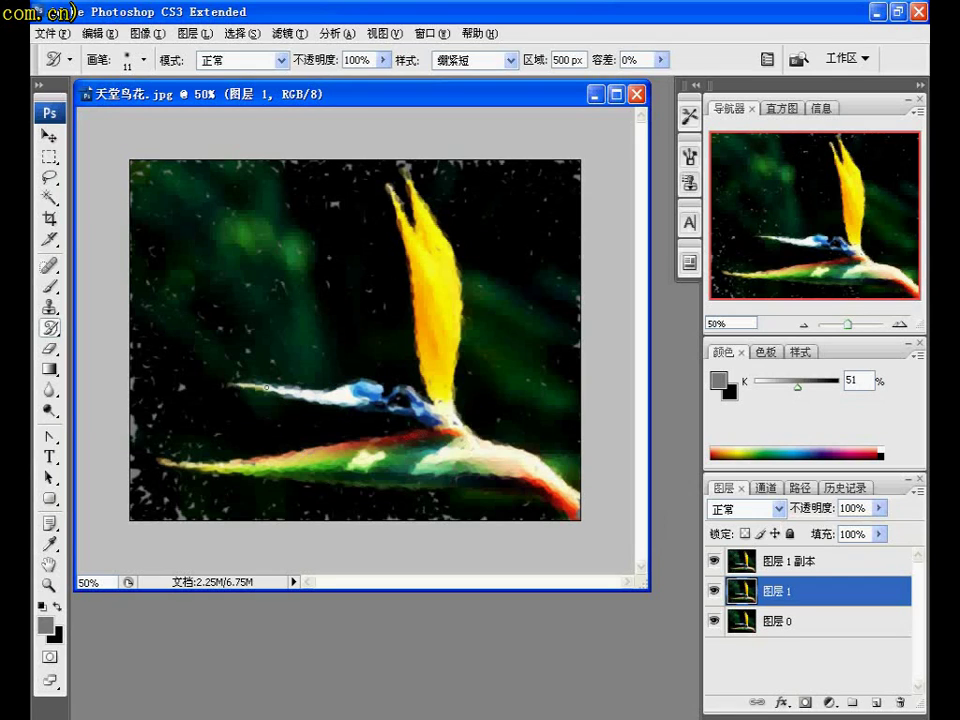
pyautogui.moveTo(853, 600); pyautogui.dragTo(903, 707)
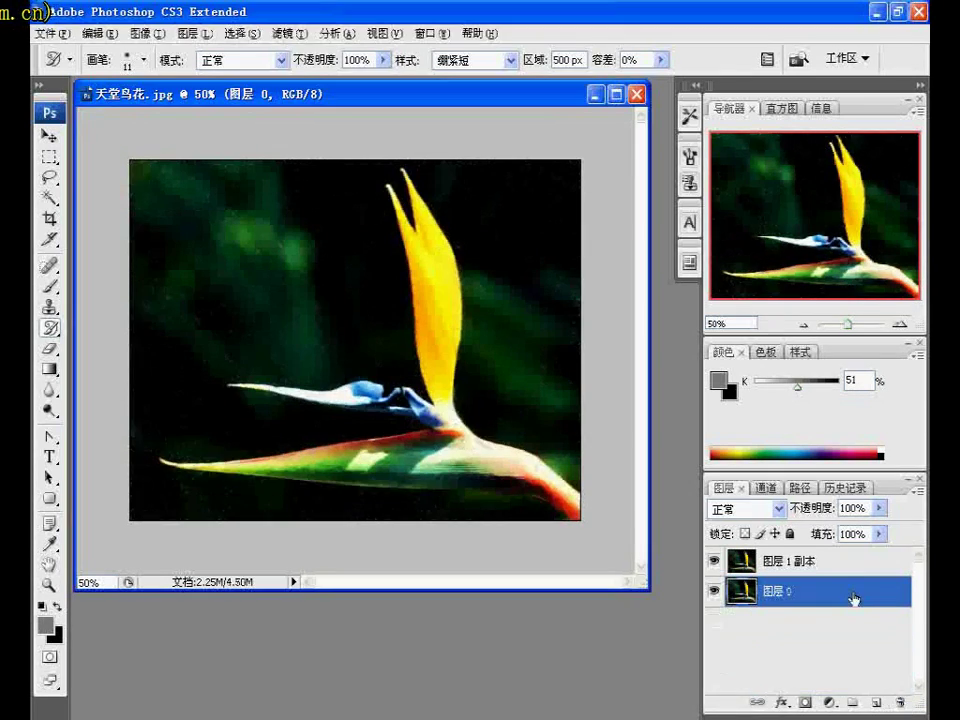
pyautogui.moveTo(842, 565); pyautogui.dragTo(903, 707)
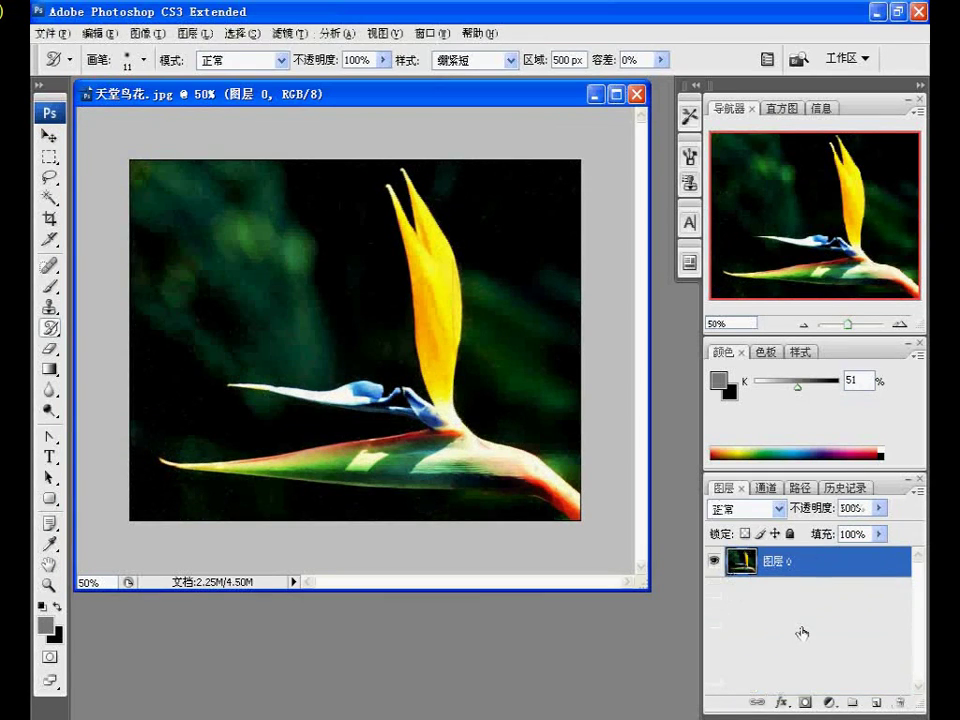
# Step: Set the History Art Brush's master diameter (主直径) to 20 px, keeping its area (区域) at 500 px
pyautogui.click(144, 62)
pyautogui.moveTo(69, 122); pyautogui.dragTo(70, 122)
pyautogui.write('20')
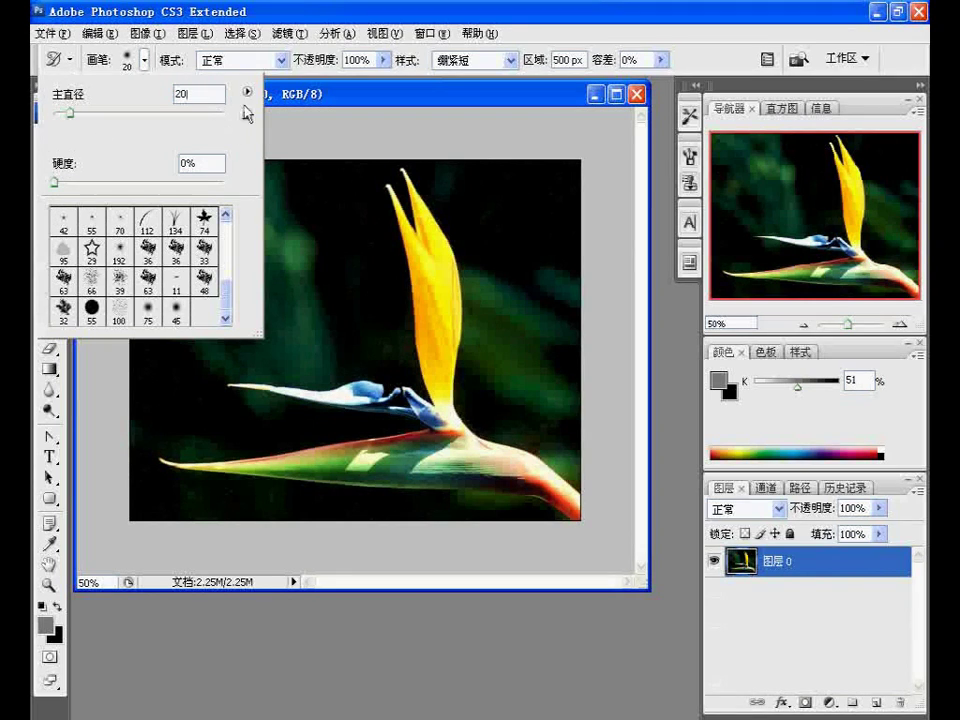
pyautogui.click(110, 50)
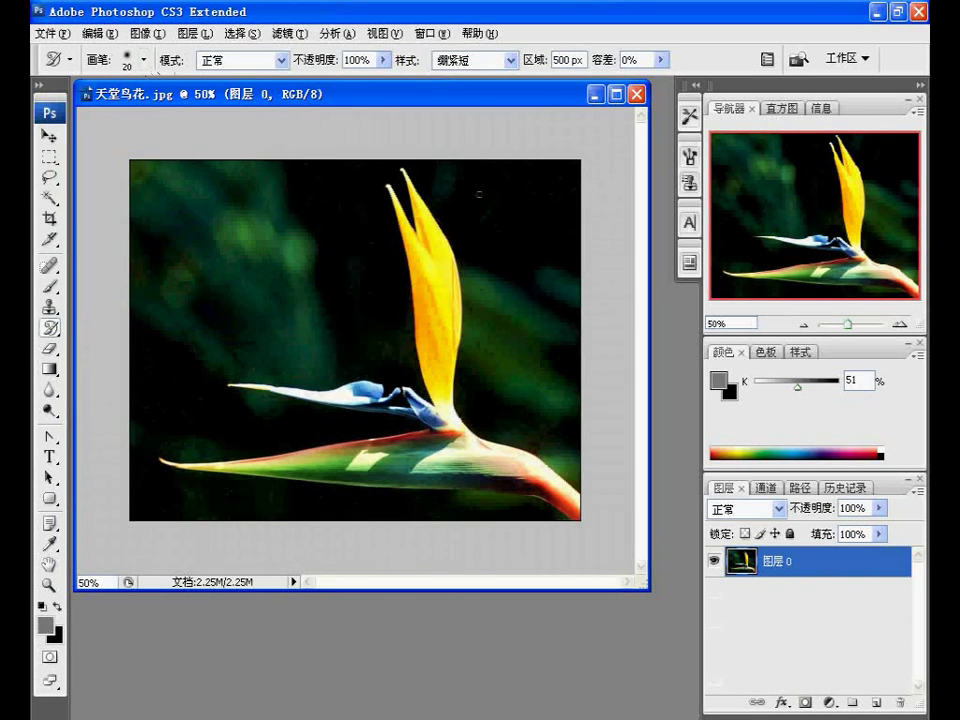
pyautogui.doubleClick(567, 57)
# Step: Add a layer filled with the gray foreground color and paint over the whole canvas with the 20 px History Art Brush
pyautogui.click(876, 703)
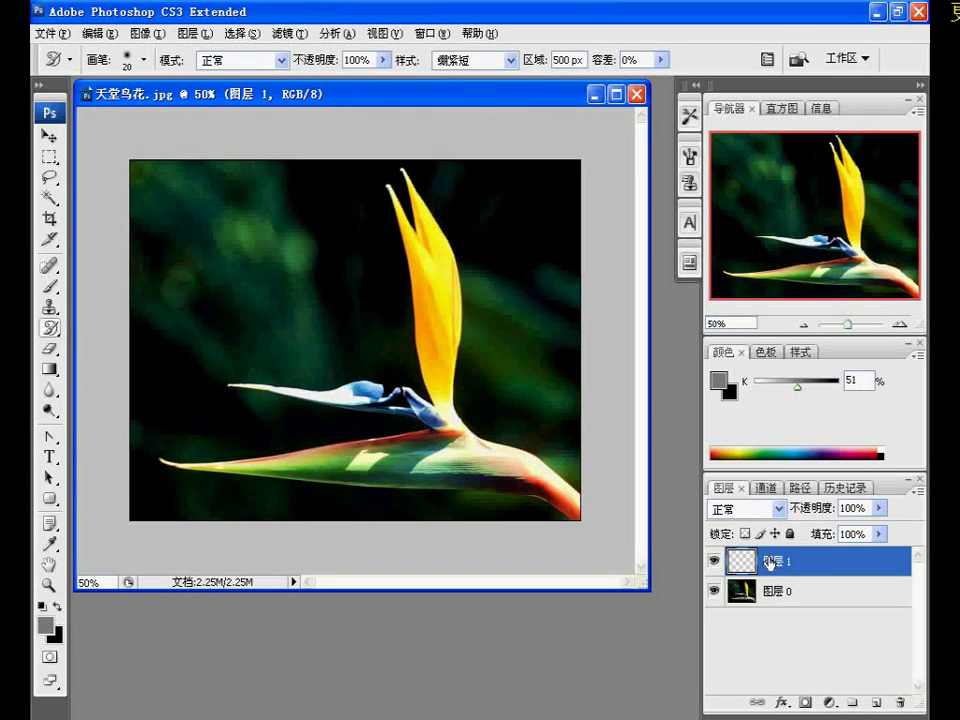
pyautogui.hotkey('alt', 'Delete')
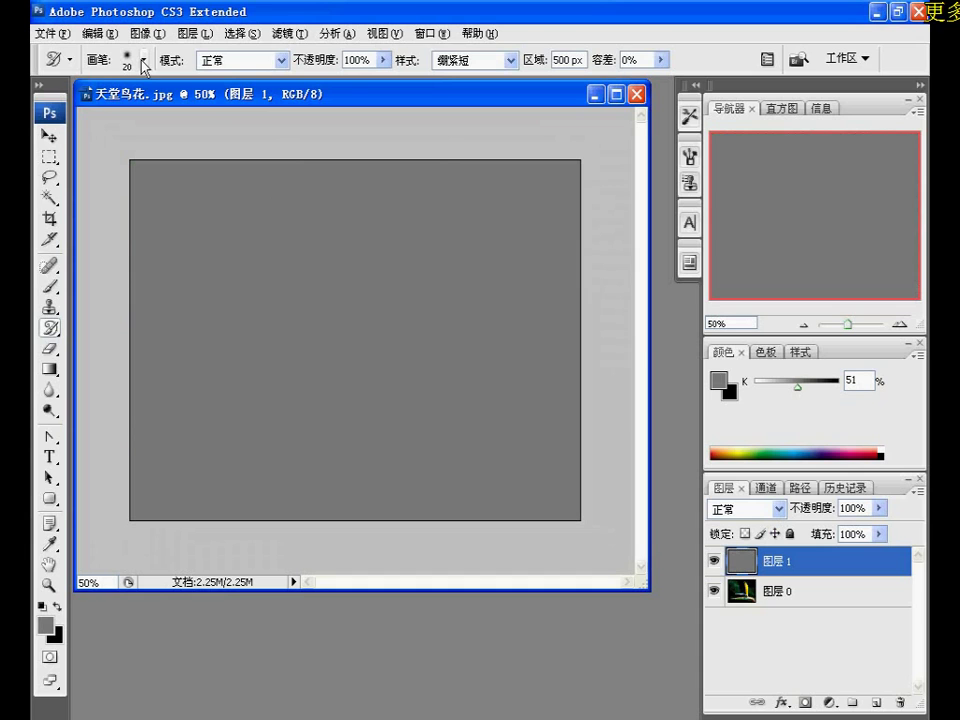
pyautogui.moveTo(225, 252)
pyautogui.mouseDown()
pyautogui.moveTo(259, 410)
pyautogui.moveTo(332, 423)
pyautogui.moveTo(475, 271)
pyautogui.moveTo(403, 258)
pyautogui.mouseUp()
pyautogui.moveTo(311, 212); pyautogui.dragTo(237, 193)
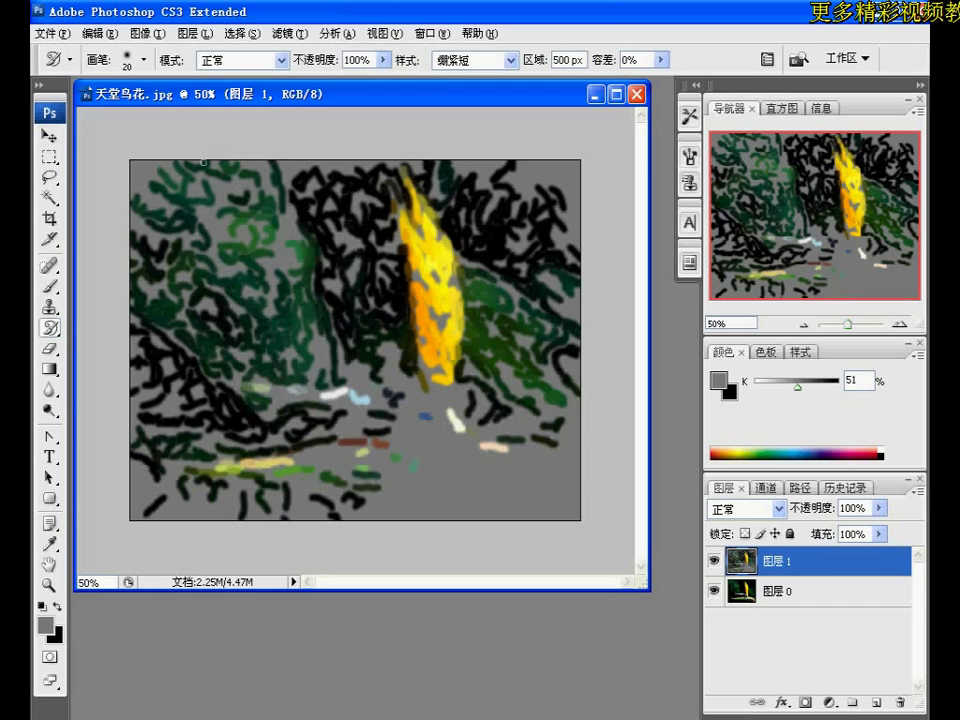
pyautogui.moveTo(506, 437)
pyautogui.mouseDown()
pyautogui.moveTo(469, 487)
pyautogui.moveTo(309, 435)
pyautogui.moveTo(392, 262)
pyautogui.moveTo(443, 531)
pyautogui.moveTo(604, 467)
pyautogui.moveTo(243, 492)
pyautogui.moveTo(199, 508)
pyautogui.moveTo(137, 457)
pyautogui.moveTo(338, 358)
pyautogui.moveTo(229, 438)
pyautogui.moveTo(586, 188)
pyautogui.moveTo(593, 318)
pyautogui.moveTo(606, 257)
pyautogui.moveTo(271, 183)
pyautogui.moveTo(241, 194)
pyautogui.moveTo(136, 297)
pyautogui.moveTo(313, 241)
pyautogui.moveTo(141, 366)
pyautogui.moveTo(310, 249)
pyautogui.moveTo(396, 275)
pyautogui.moveTo(326, 344)
pyautogui.moveTo(241, 246)
pyautogui.moveTo(342, 166)
pyautogui.moveTo(486, 325)
pyautogui.moveTo(516, 525)
pyautogui.moveTo(179, 404)
pyautogui.moveTo(570, 149)
pyautogui.moveTo(276, 167)
pyautogui.mouseUp()
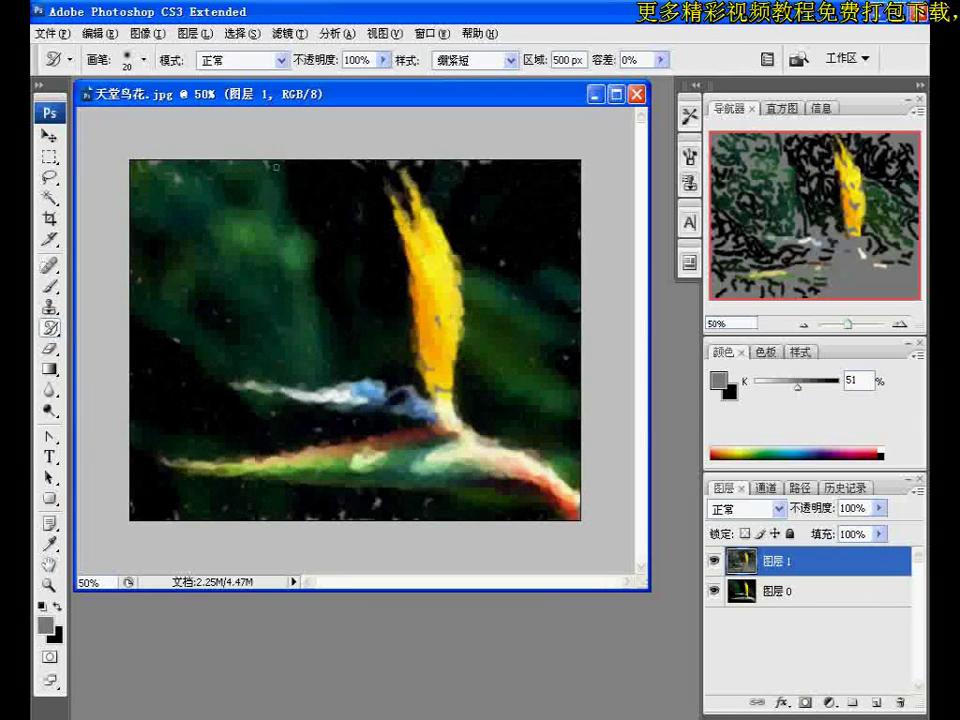
pyautogui.moveTo(410, 165)
pyautogui.mouseDown()
pyautogui.moveTo(515, 172)
pyautogui.moveTo(201, 241)
pyautogui.moveTo(505, 516)
pyautogui.moveTo(397, 379)
pyautogui.moveTo(435, 373)
pyautogui.moveTo(428, 361)
pyautogui.moveTo(446, 358)
pyautogui.moveTo(430, 412)
pyautogui.moveTo(296, 378)
pyautogui.moveTo(410, 489)
pyautogui.moveTo(441, 487)
pyautogui.moveTo(162, 391)
pyautogui.moveTo(157, 160)
pyautogui.mouseUp()
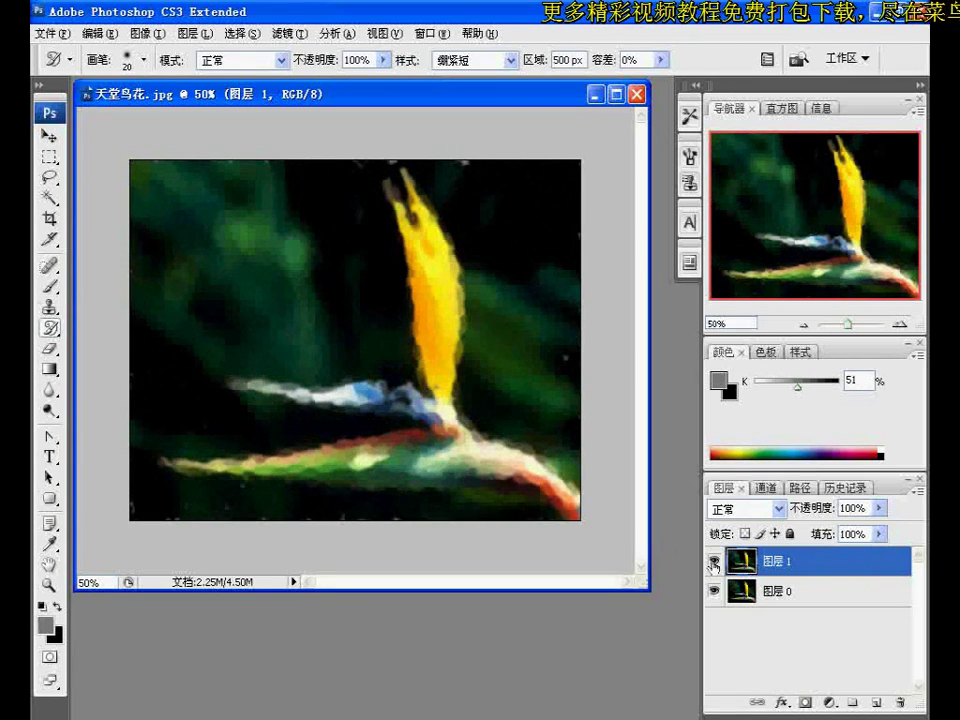
# Step: Toggle the painted layer's visibility to compare it with the photo, and retouch the area around the yellow petals
pyautogui.click(713, 562)
pyautogui.click(713, 562)
pyautogui.click(713, 562)
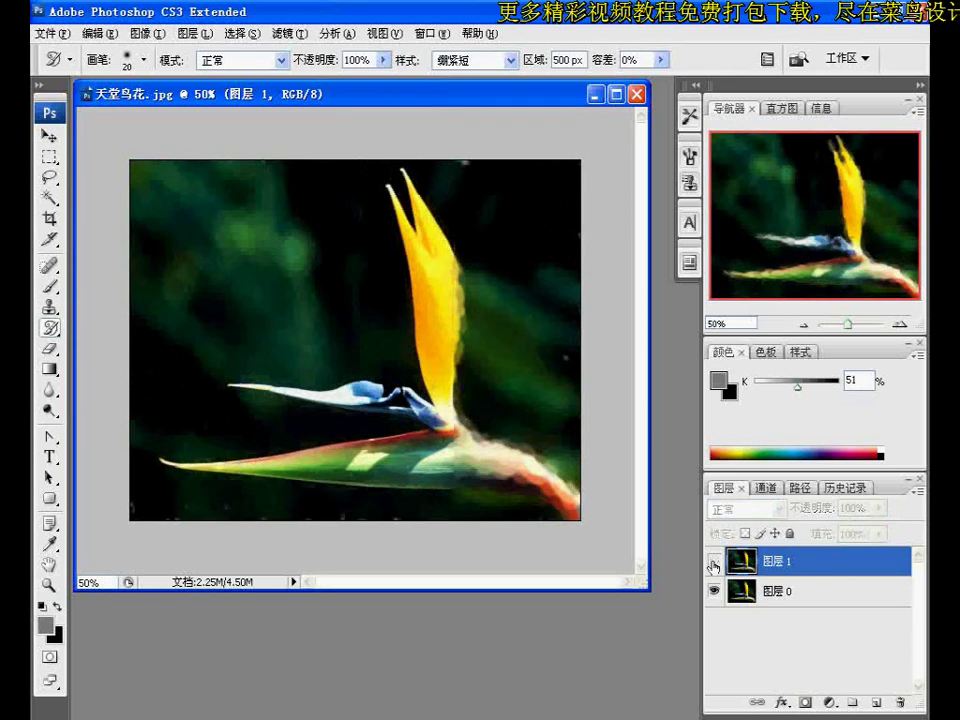
pyautogui.click(713, 562)
pyautogui.moveTo(444, 173)
pyautogui.mouseDown()
pyautogui.moveTo(436, 287)
pyautogui.moveTo(444, 263)
pyautogui.moveTo(444, 193)
pyautogui.moveTo(430, 295)
pyautogui.moveTo(435, 341)
pyautogui.moveTo(438, 238)
pyautogui.moveTo(445, 386)
pyautogui.moveTo(431, 255)
pyautogui.moveTo(458, 163)
pyautogui.moveTo(467, 225)
pyautogui.mouseUp()
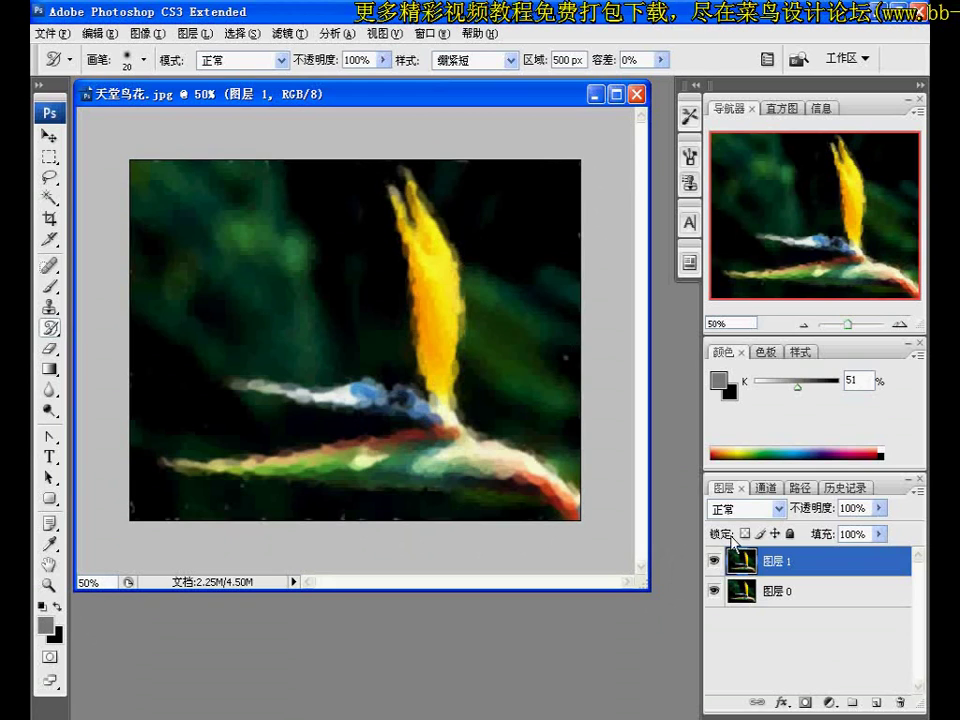
# Step: Duplicate the newly painted layer and blend the copy with Hard Light (强光)
pyautogui.hotkey('ctrl', 'j')
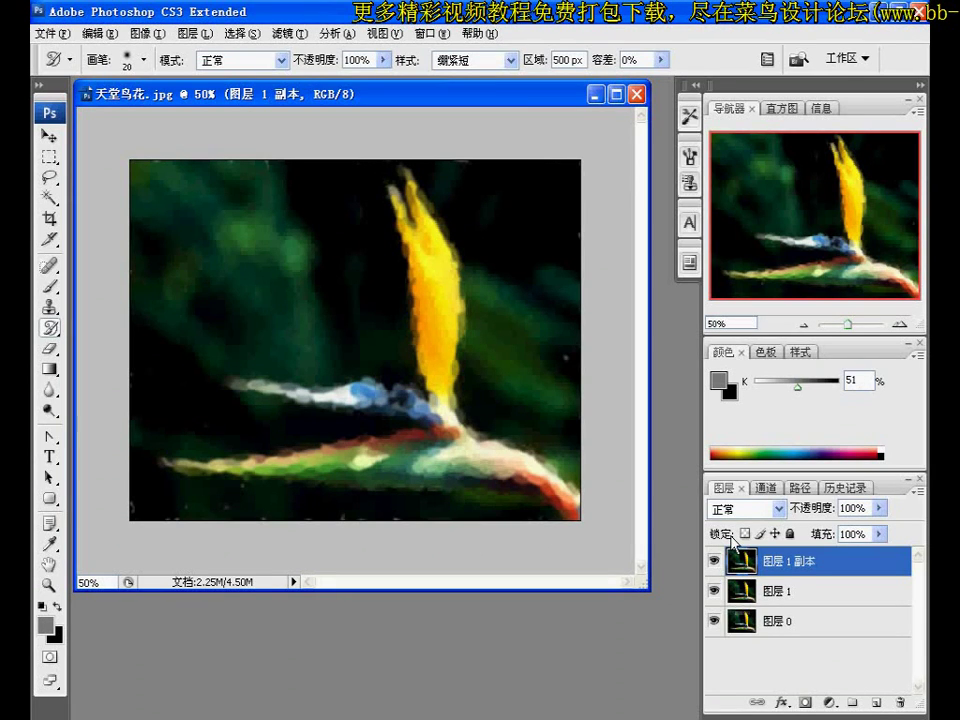
pyautogui.click(748, 509)
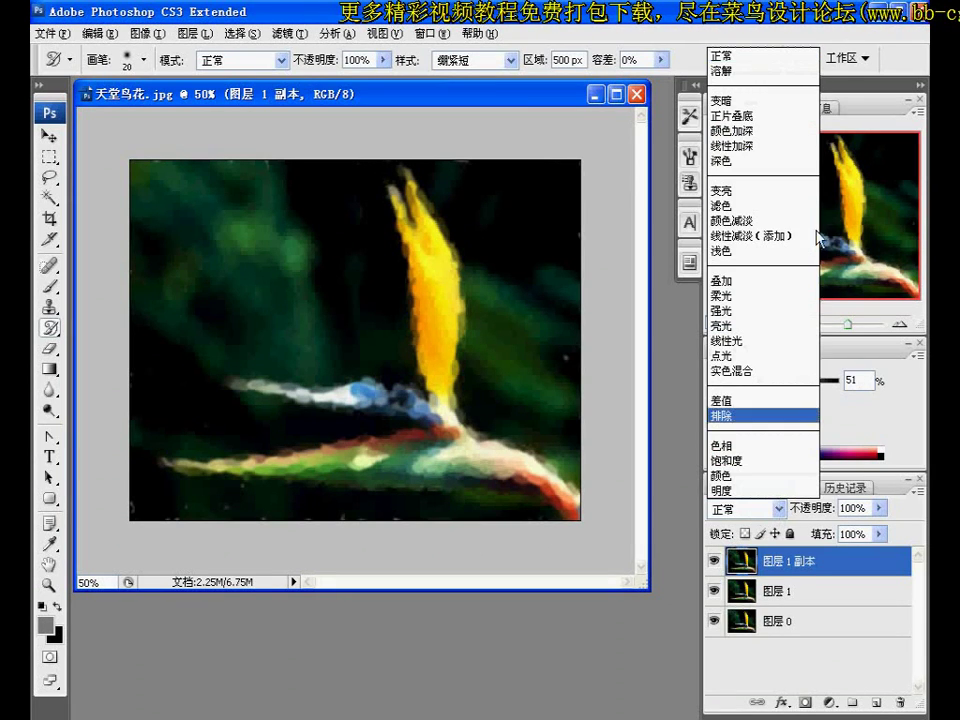
pyautogui.click(789, 311)
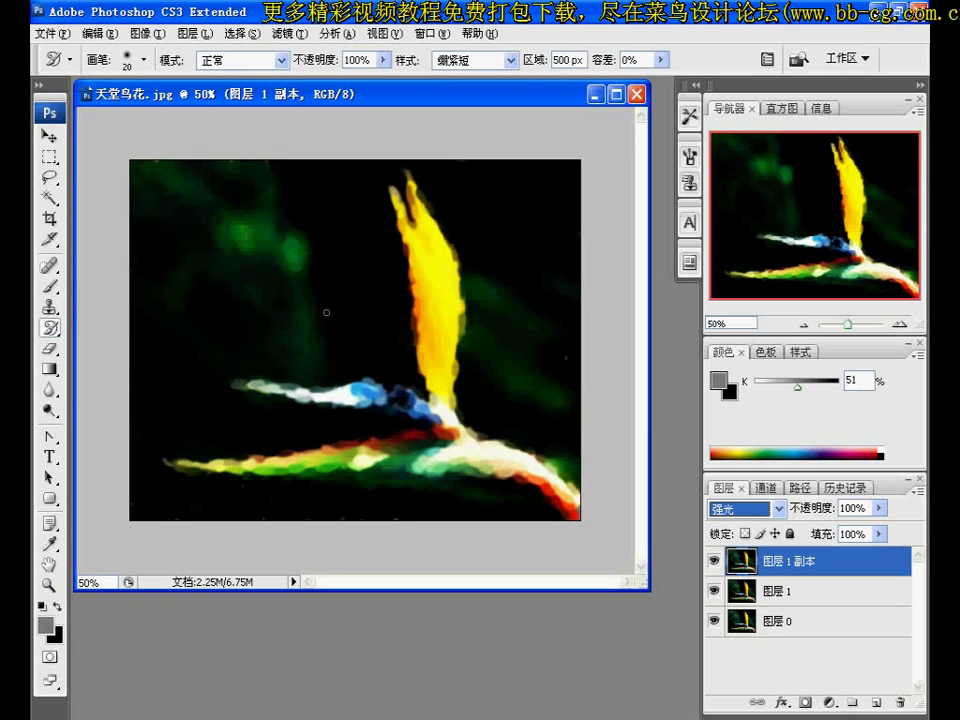
# Step: Toggle the visibility of the painted layer and its Hard Light copy to compare their effects, leaving both shown
pyautogui.click(714, 595)
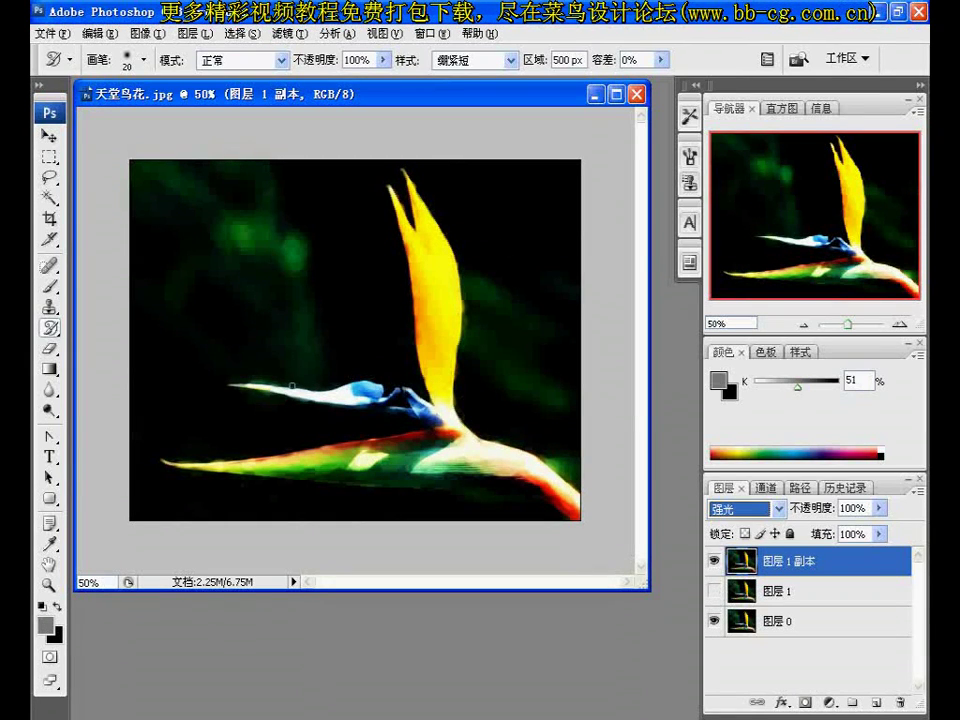
pyautogui.click(714, 561)
pyautogui.click(715, 563)
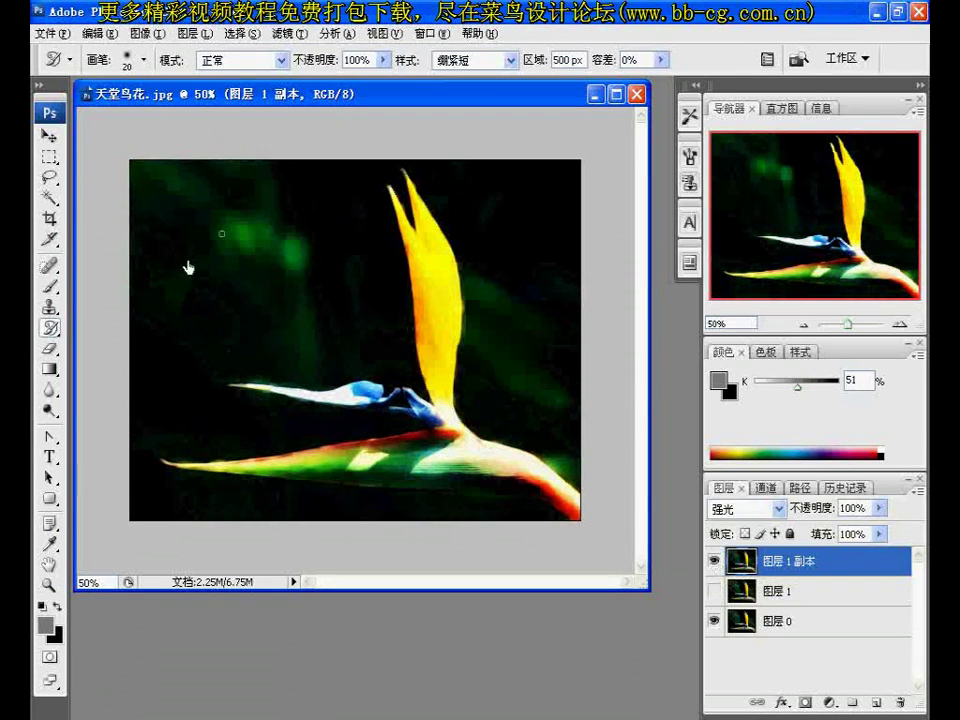
pyautogui.click(714, 591)
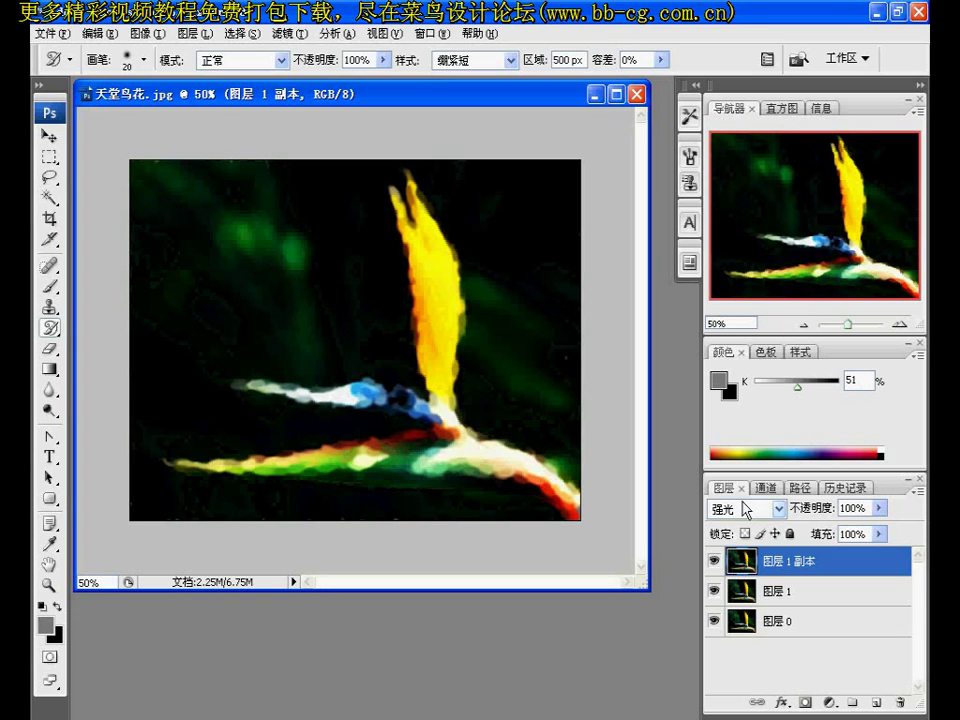
# Step: Reduce the opacity of the Hard Light copy (图层 1 副本) to 67%
pyautogui.click(760, 592)
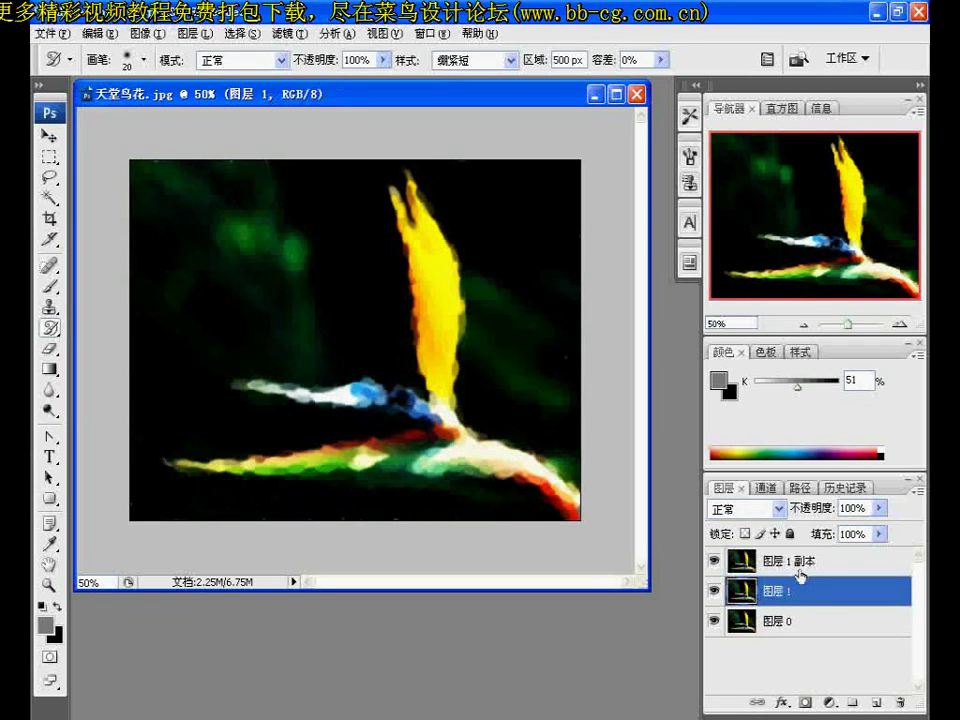
pyautogui.click(797, 566)
pyautogui.click(879, 508)
pyautogui.moveTo(852, 528)
pyautogui.mouseDown()
pyautogui.moveTo(823, 529)
pyautogui.moveTo(849, 531)
pyautogui.mouseUp()
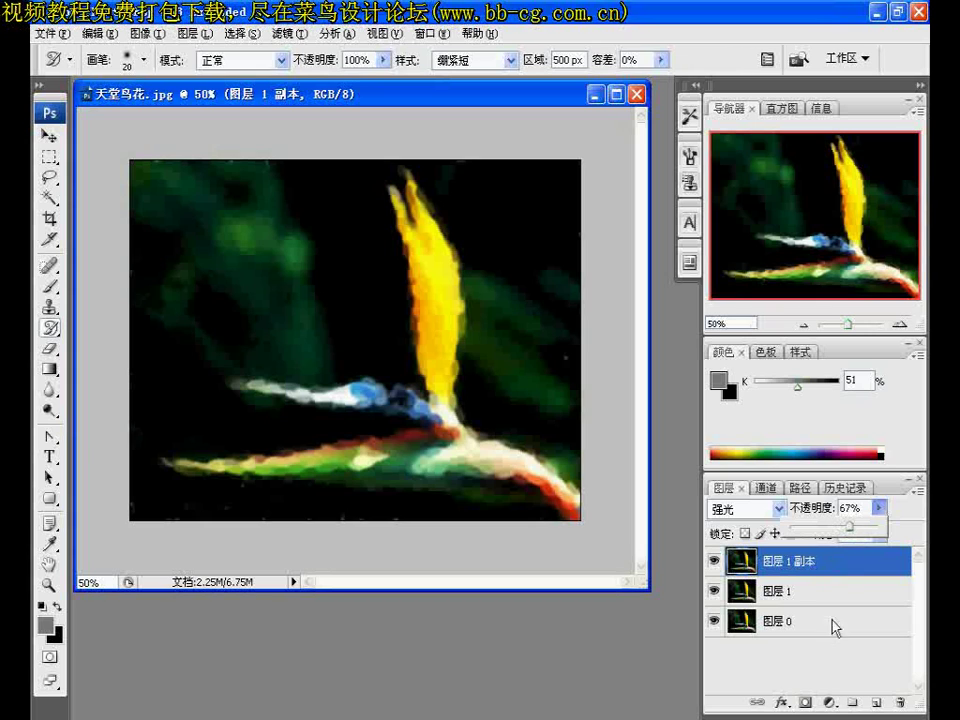
# Step: Try Soft Light (柔光), Difference (差值) and Exclusion (排除) blending on the copy, and restore Hard Light (强光)
pyautogui.click(779, 510)
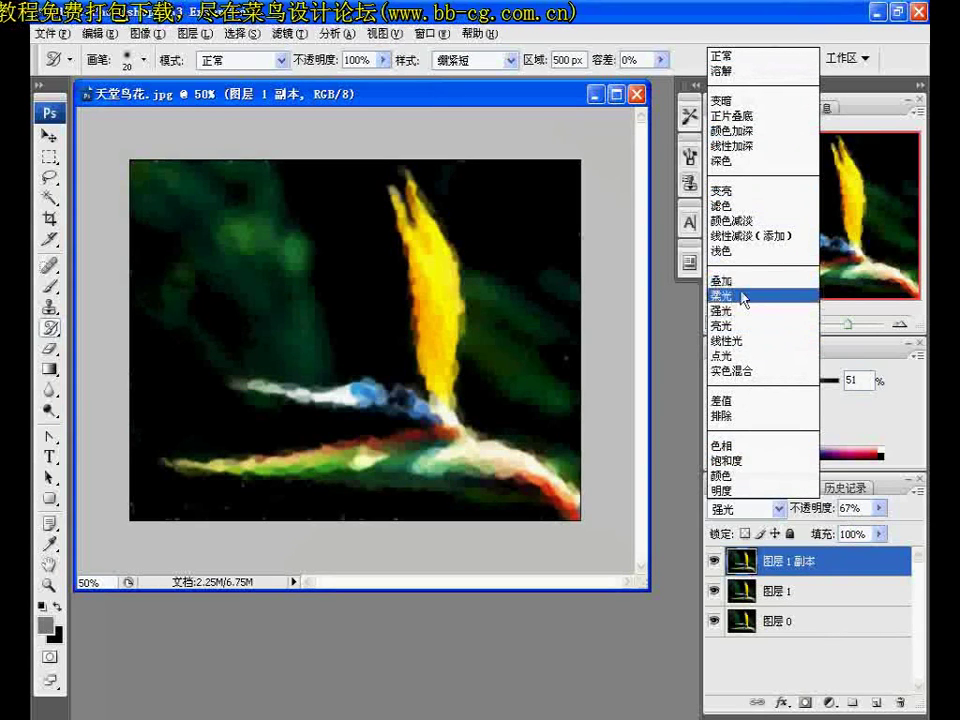
pyautogui.click(746, 297)
pyautogui.click(779, 508)
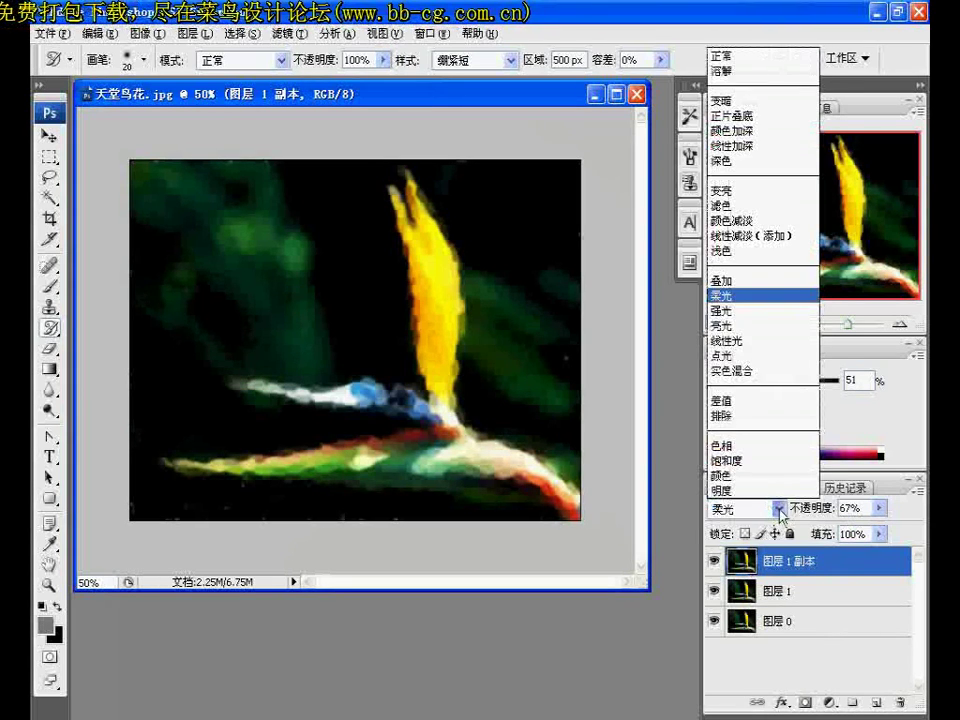
pyautogui.click(752, 397)
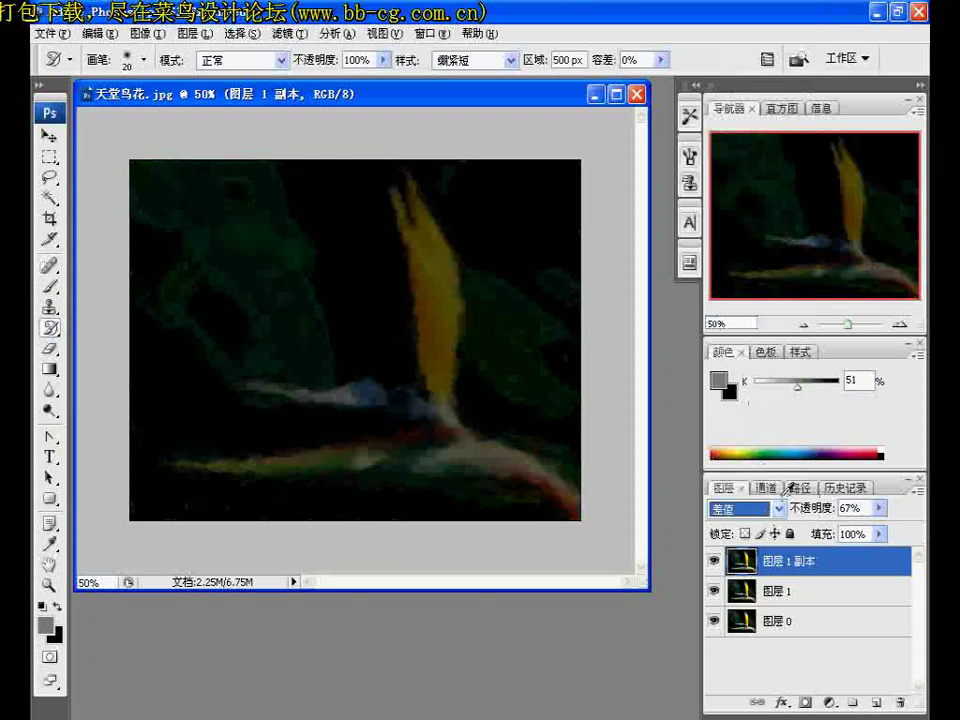
pyautogui.click(779, 508)
pyautogui.click(742, 416)
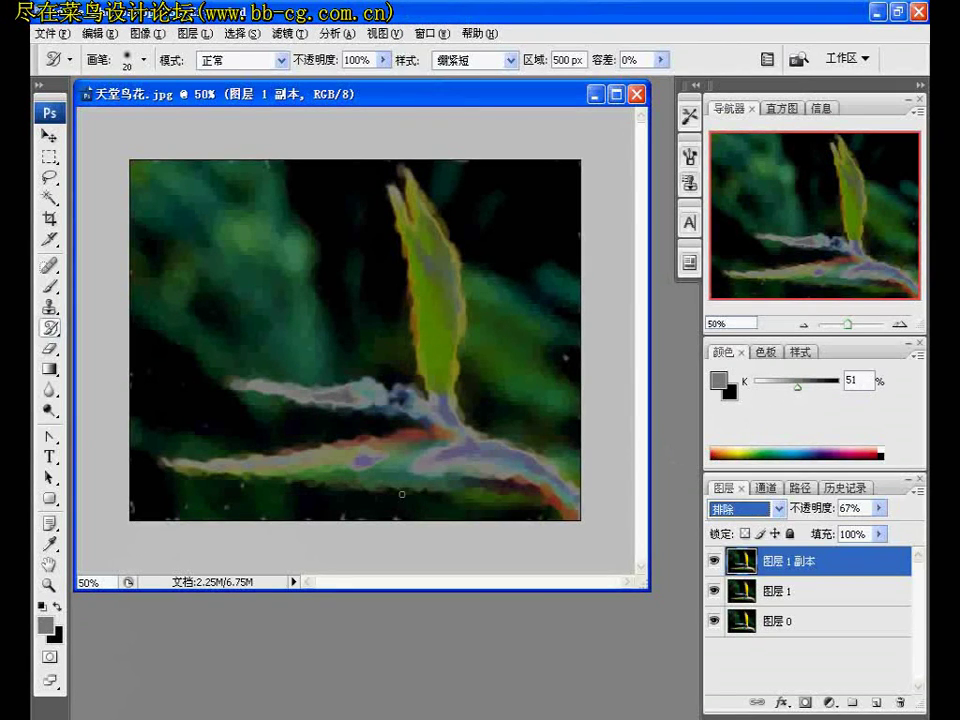
pyautogui.click(779, 508)
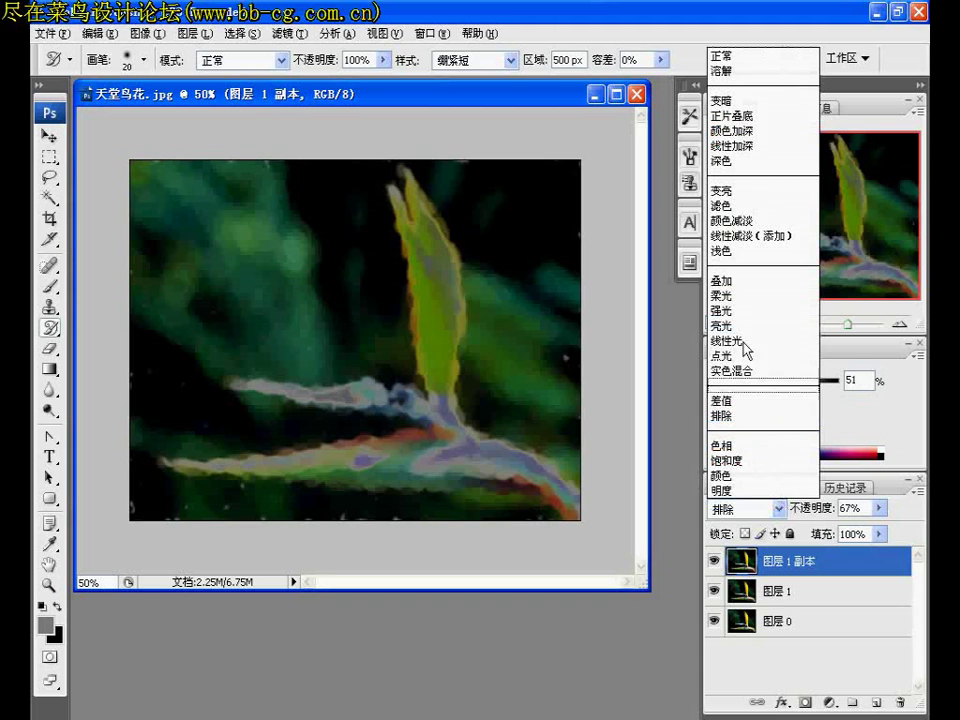
pyautogui.click(746, 311)
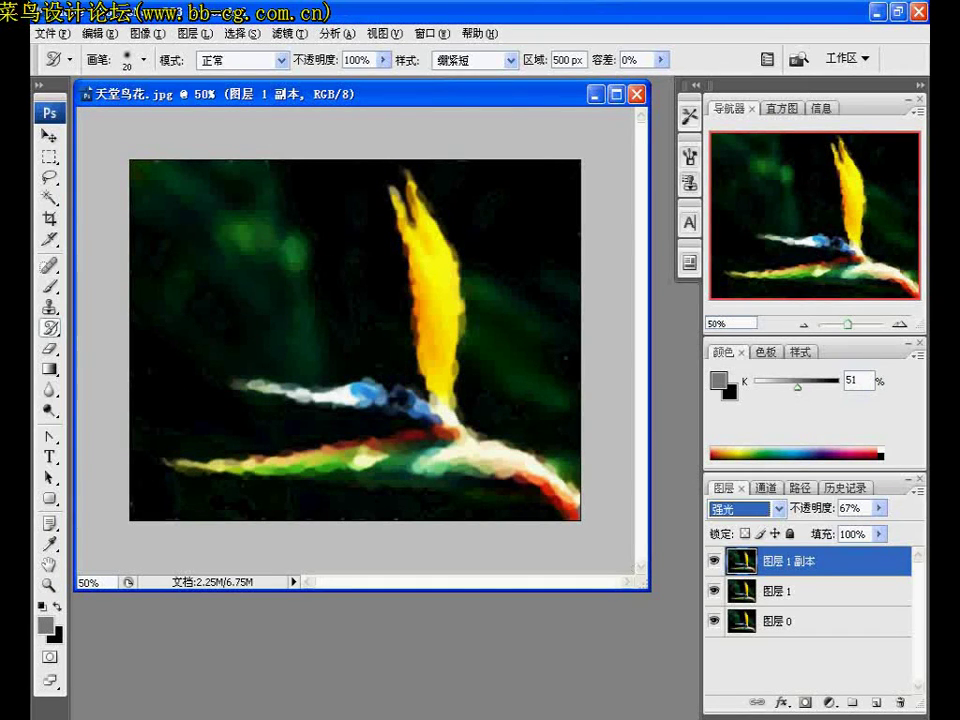
# Step: Hide and show 图层 1 and its 67% opacity copy to compare the painted result with the original photo
pyautogui.click(752, 594)
pyautogui.click(715, 593)
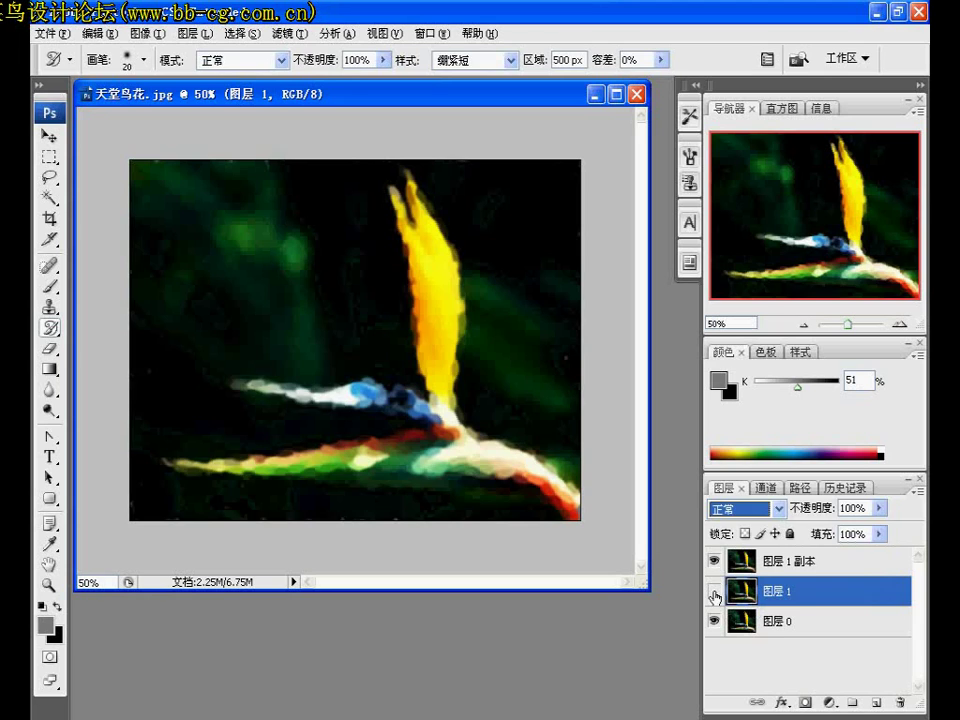
pyautogui.click(715, 597)
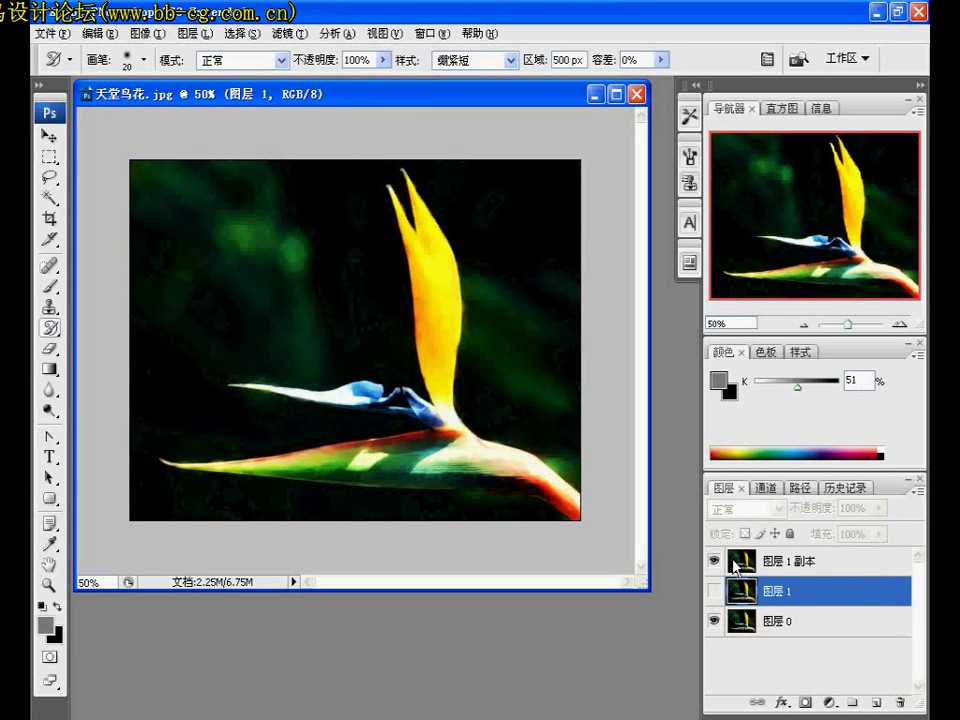
pyautogui.click(714, 562)
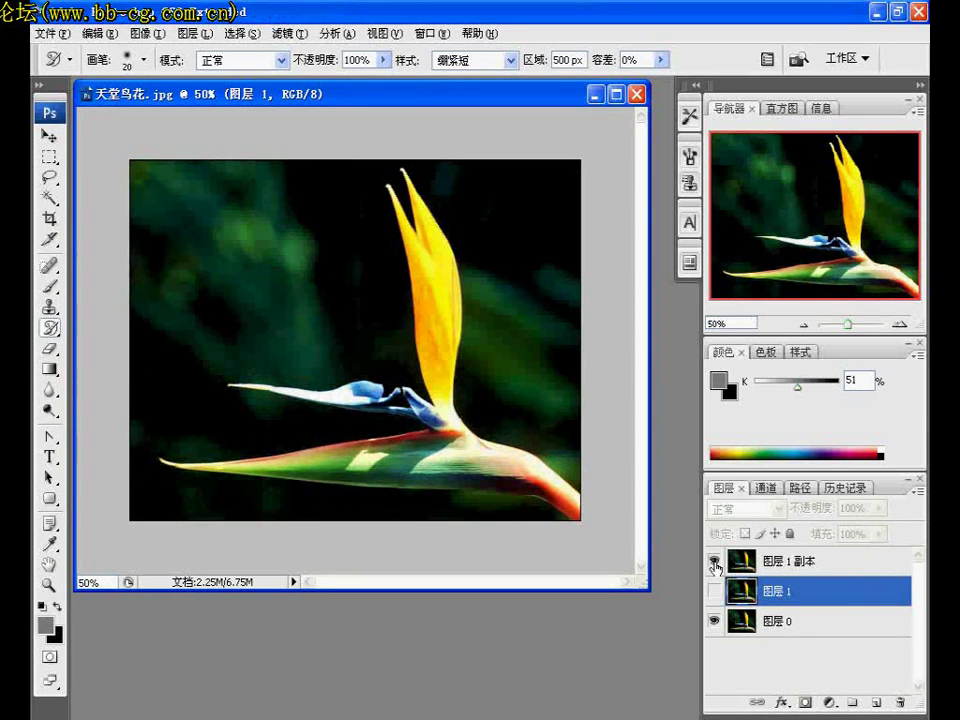
pyautogui.click(714, 562)
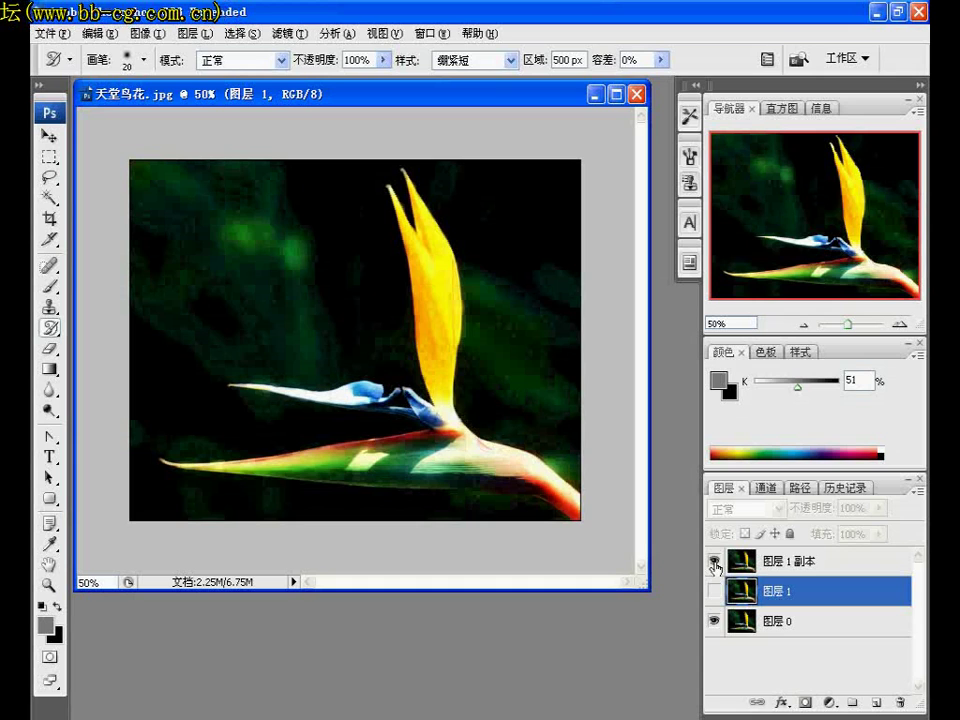
pyautogui.click(714, 591)
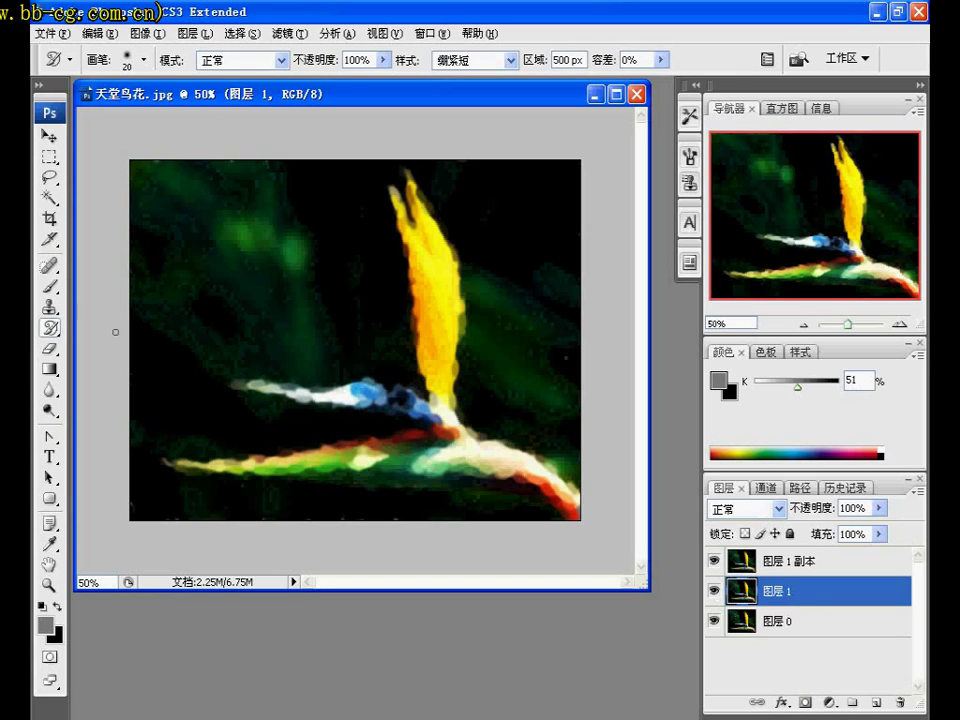
# Step: Review the History Art Brush tool's area setting and available brush presets without changing them
pyautogui.rightClick(49, 327)
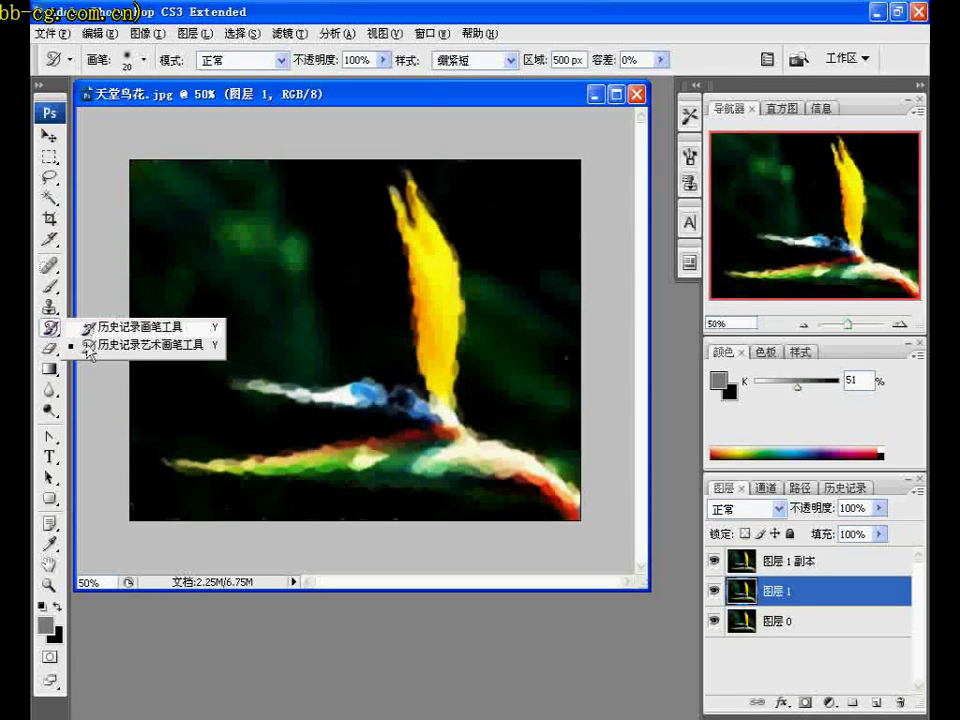
pyautogui.click(205, 354)
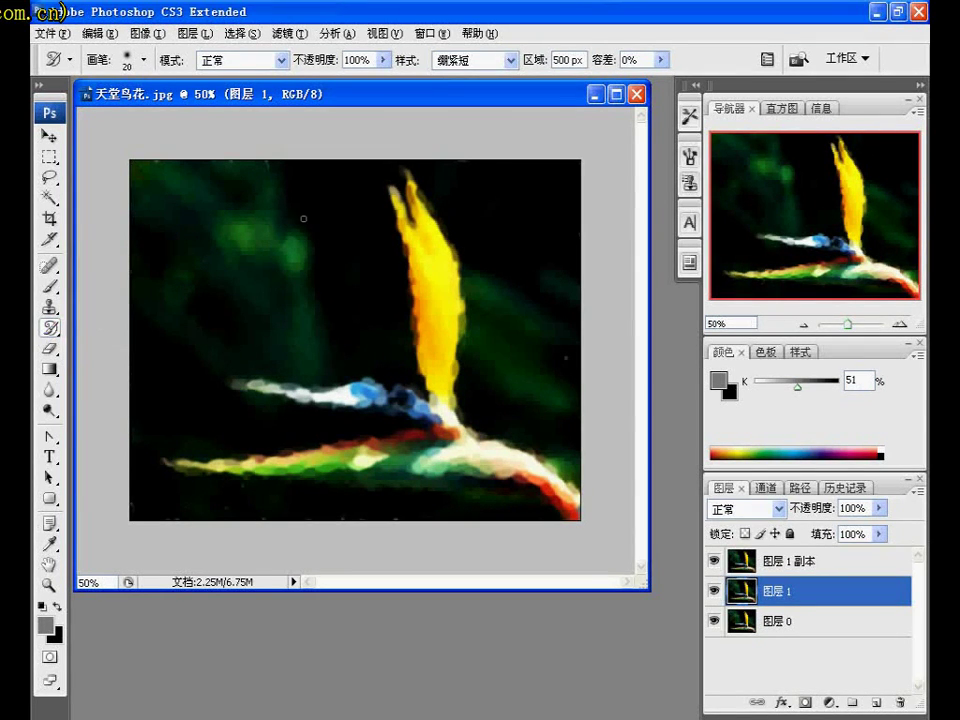
pyautogui.doubleClick(563, 59)
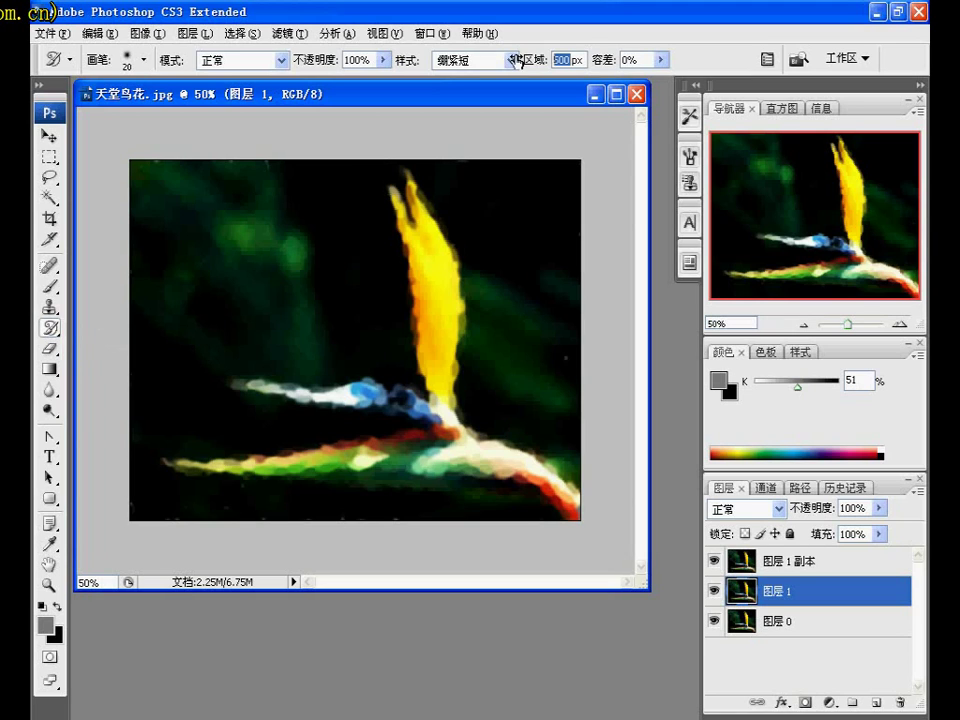
pyautogui.click(146, 60)
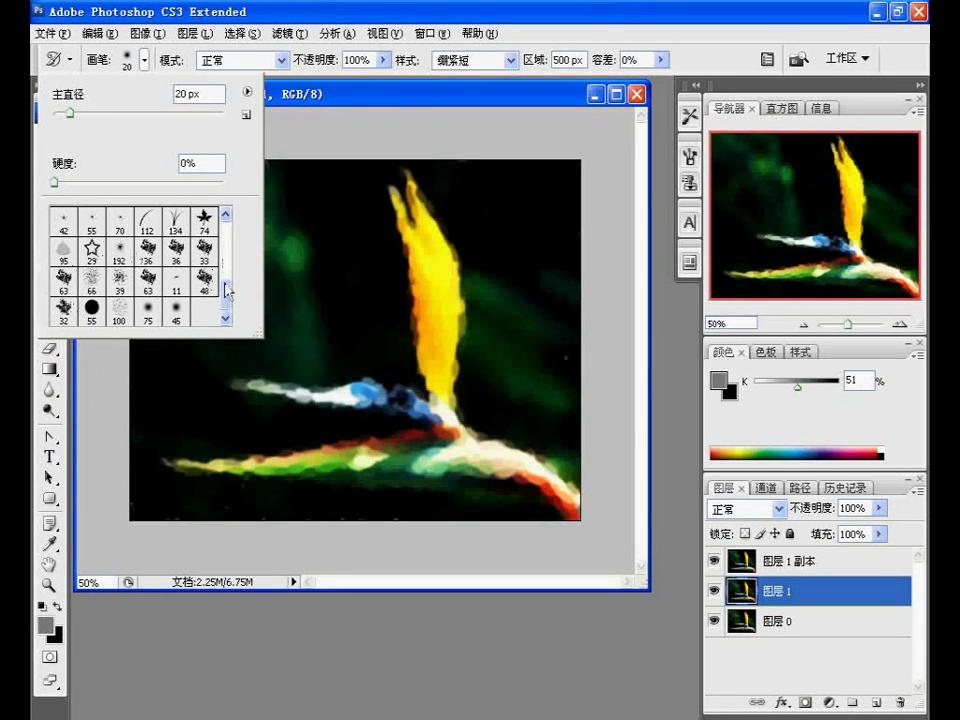
pyautogui.moveTo(228, 296); pyautogui.dragTo(223, 214)
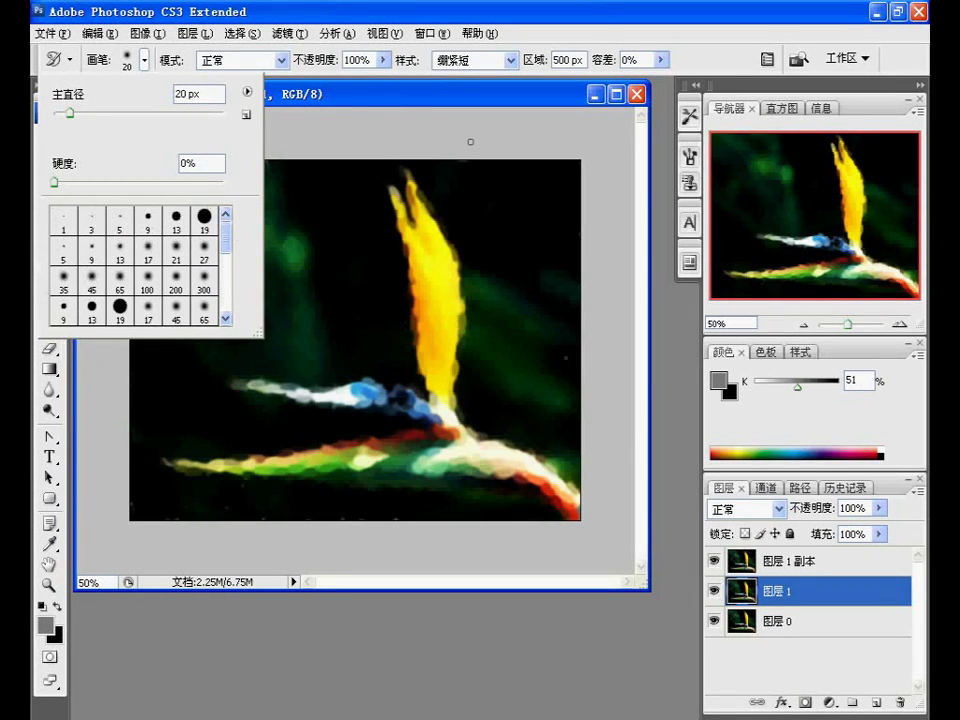
pyautogui.press('Return')
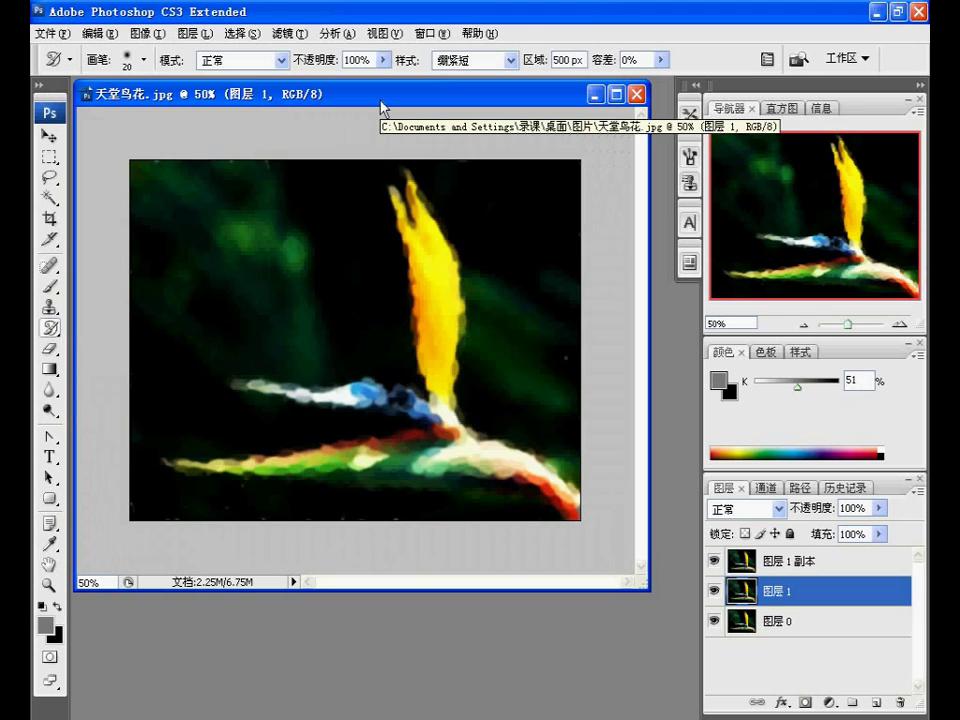